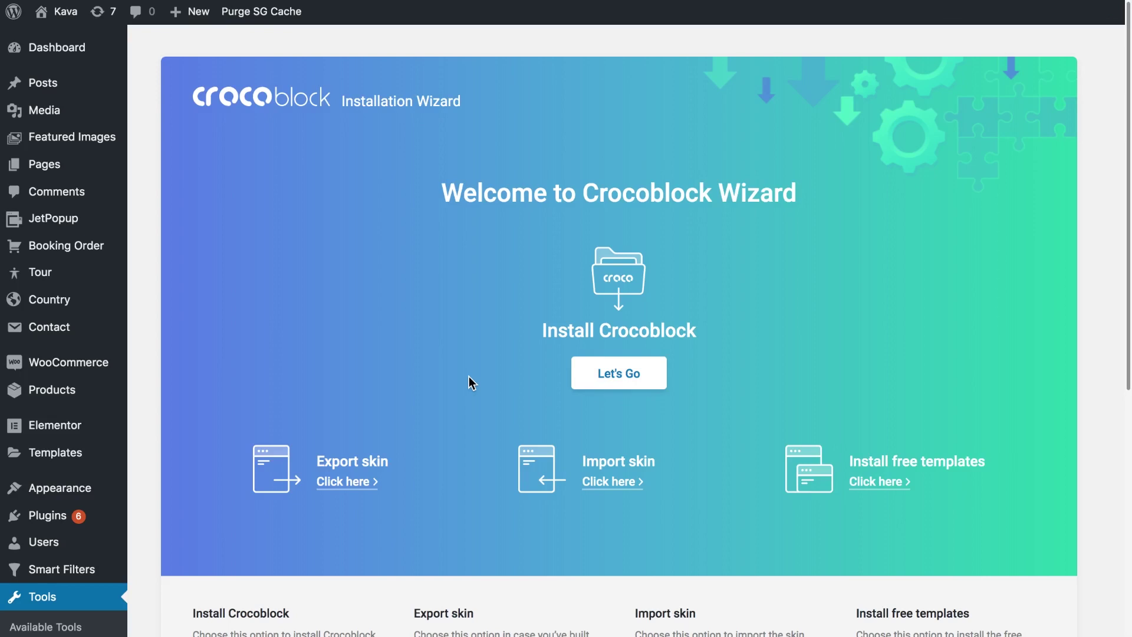
Step: Open the Export skin settings page from the Crocoblock Wizard start screen
scroll(469, 381, "down", 3)
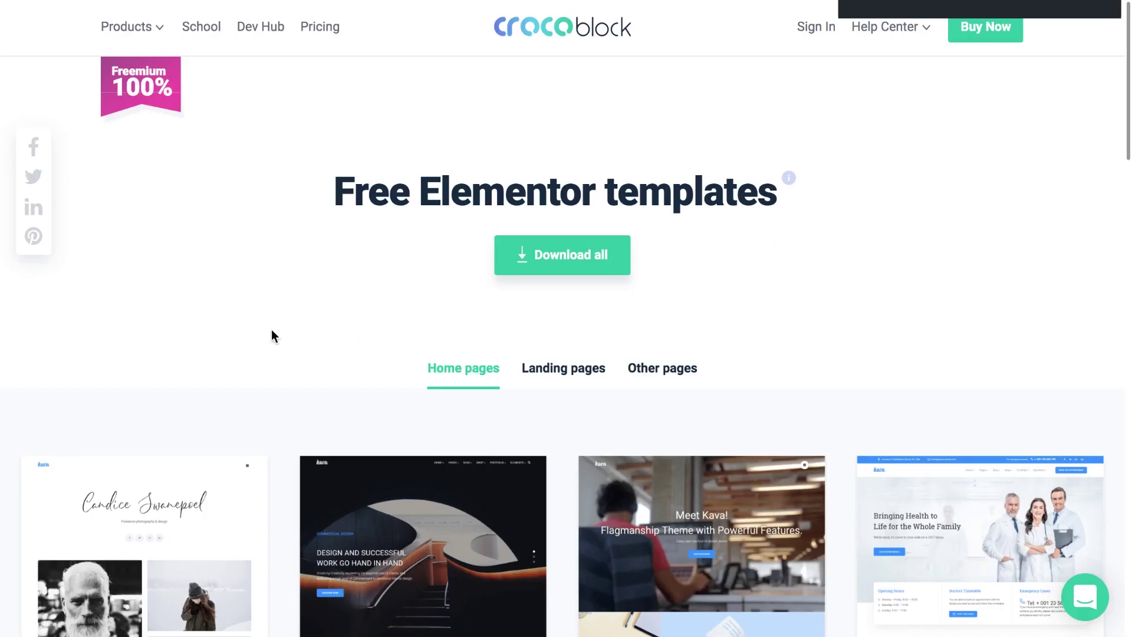
scroll(273, 334, "down", 5)
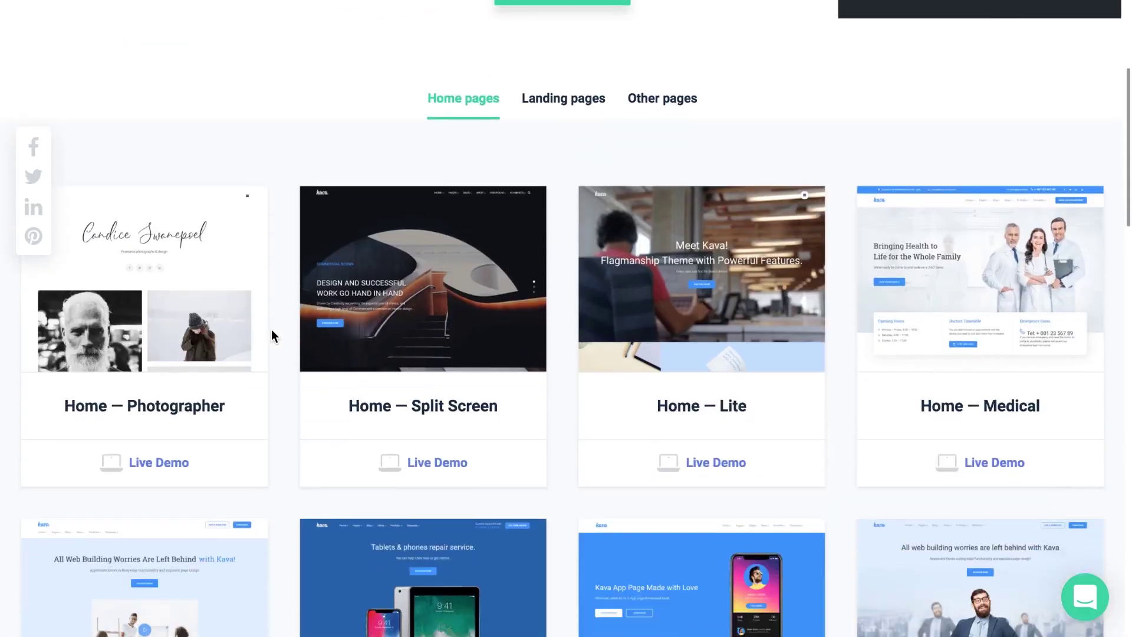
scroll(272, 331, "down", 10)
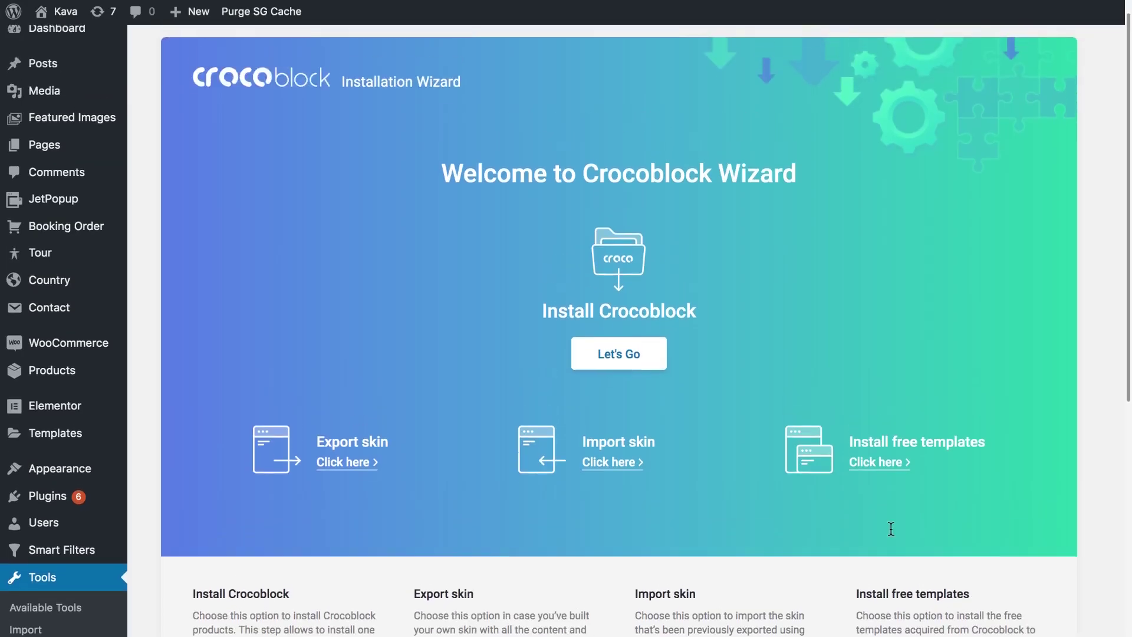
scroll(891, 531, "up", 1)
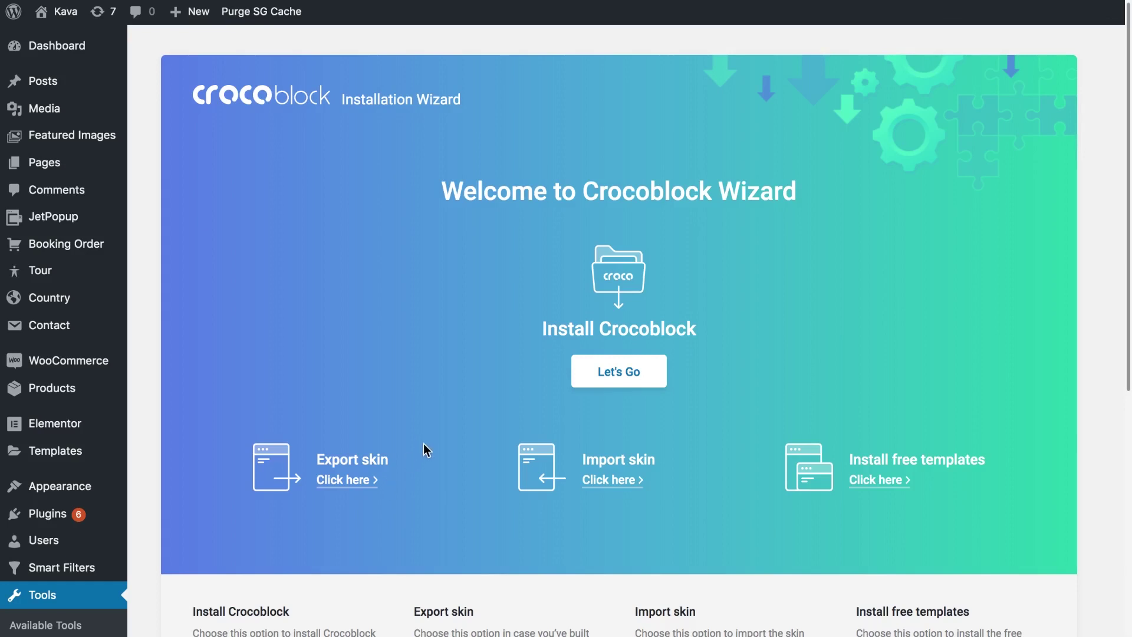
left_click(354, 487)
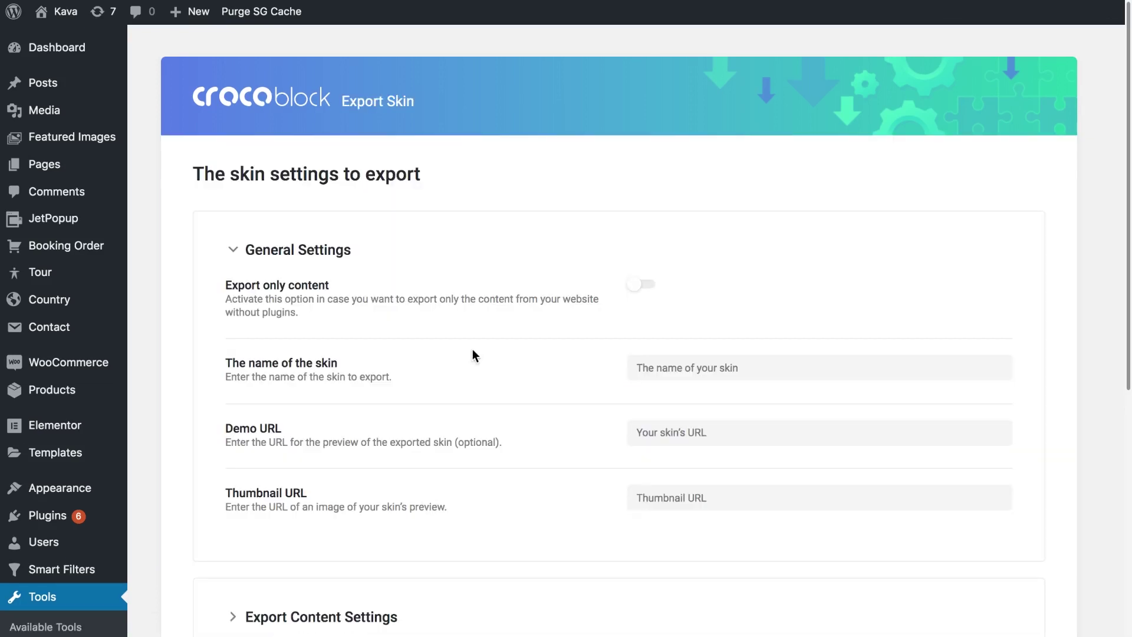
Step: Enter 'Skin for Export 1' as the skin's name
scroll(472, 356, "down", 1)
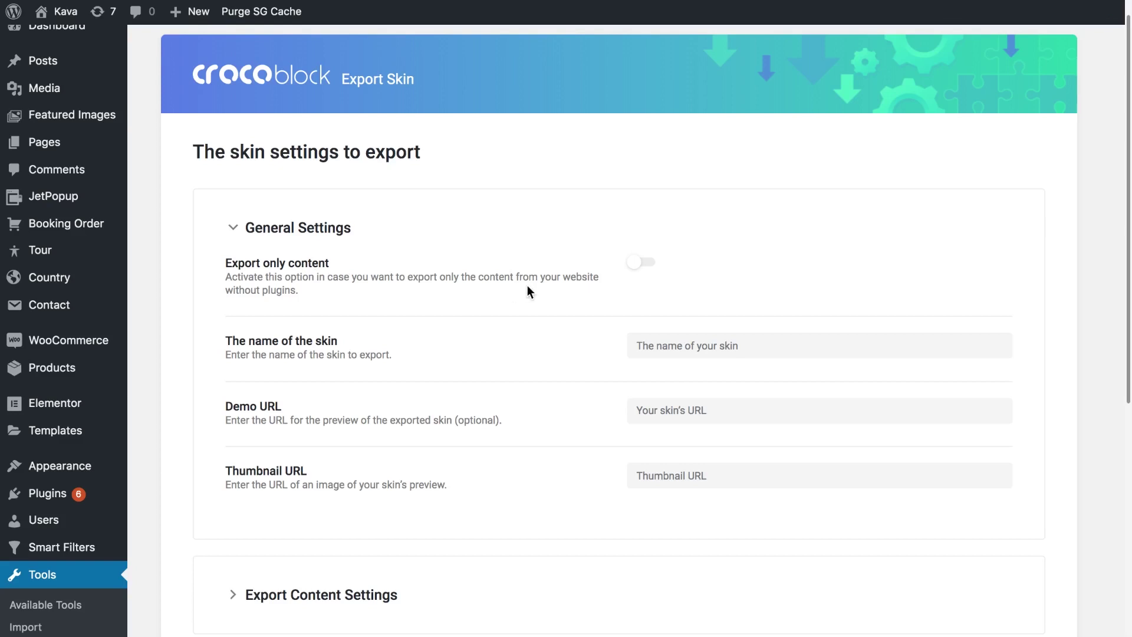
scroll(527, 291, "down", 1)
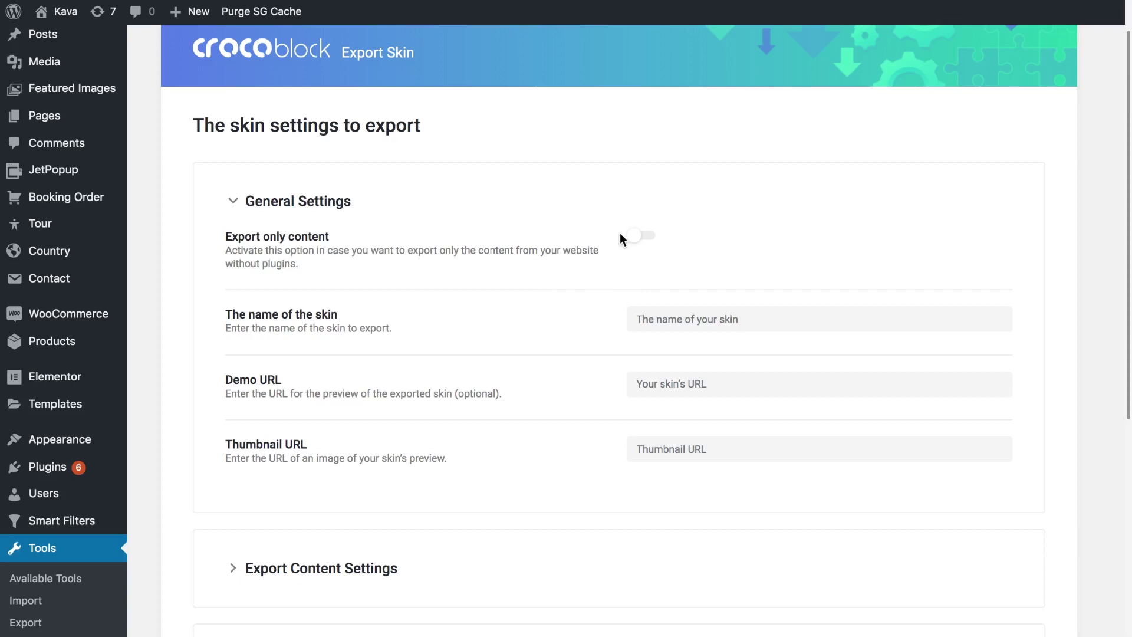
scroll(600, 240, "down", 3)
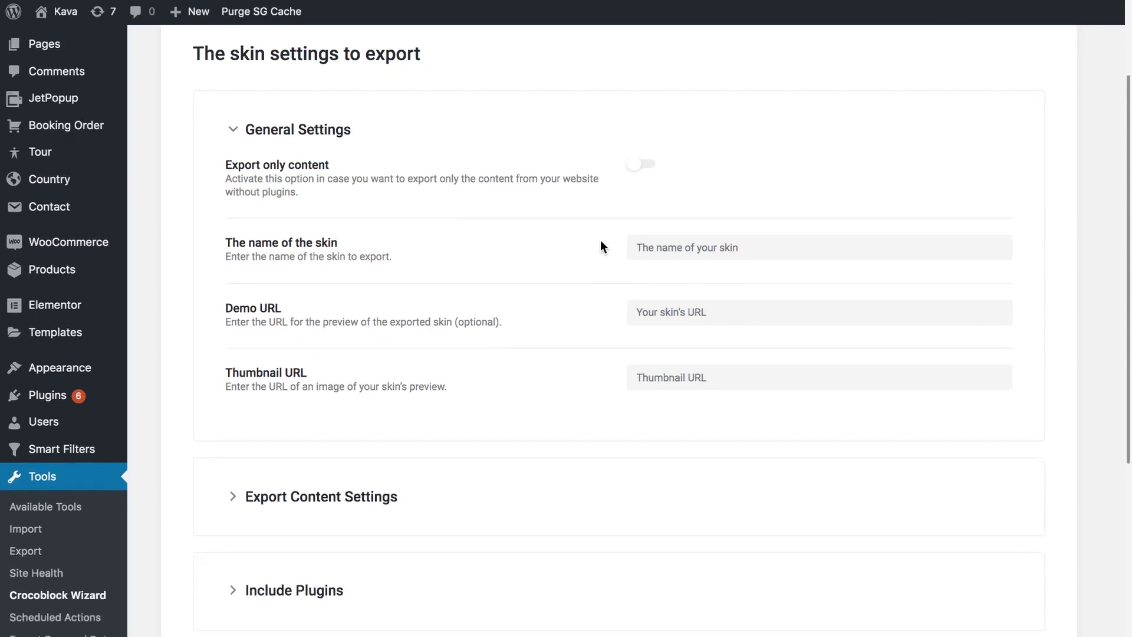
left_click(669, 245)
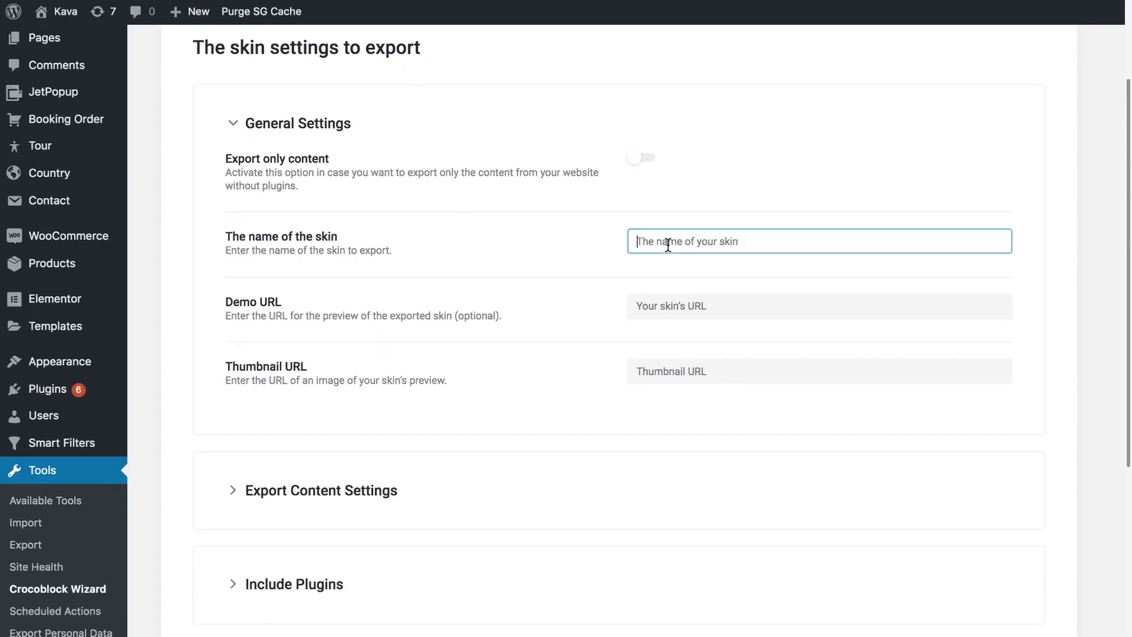
type("Skin for Export 1")
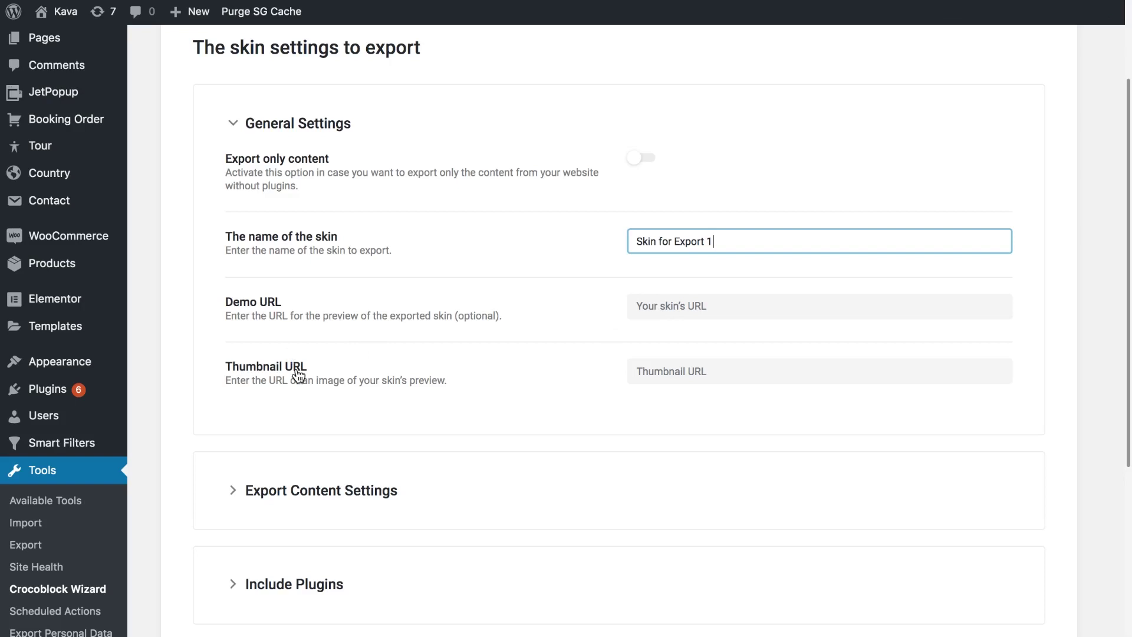
left_click(672, 310)
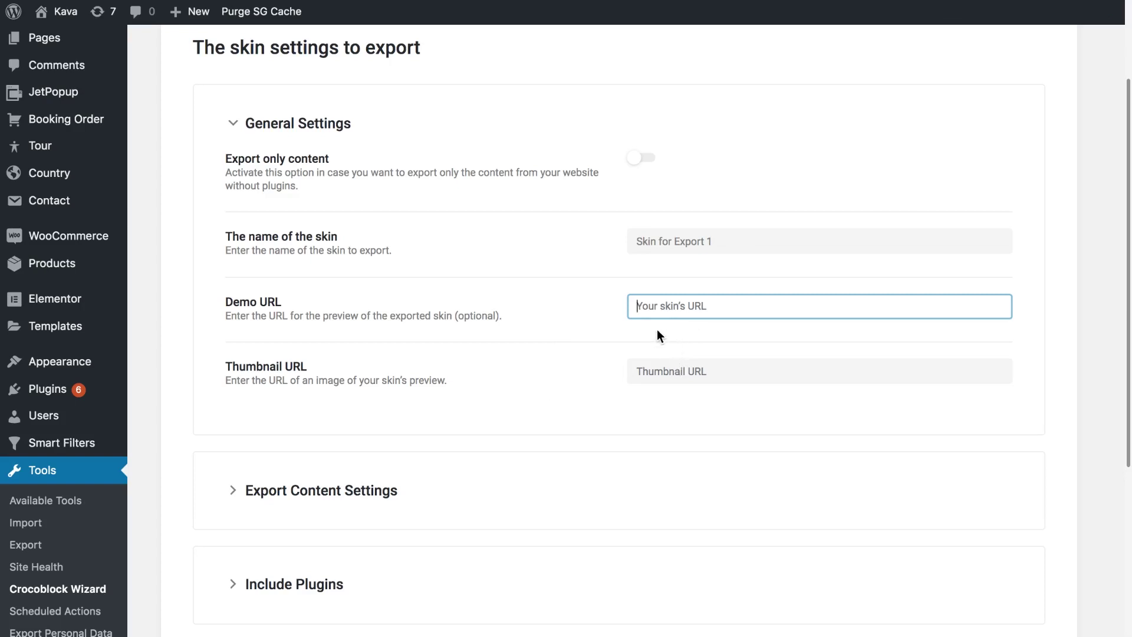
scroll(657, 333, "down", 3)
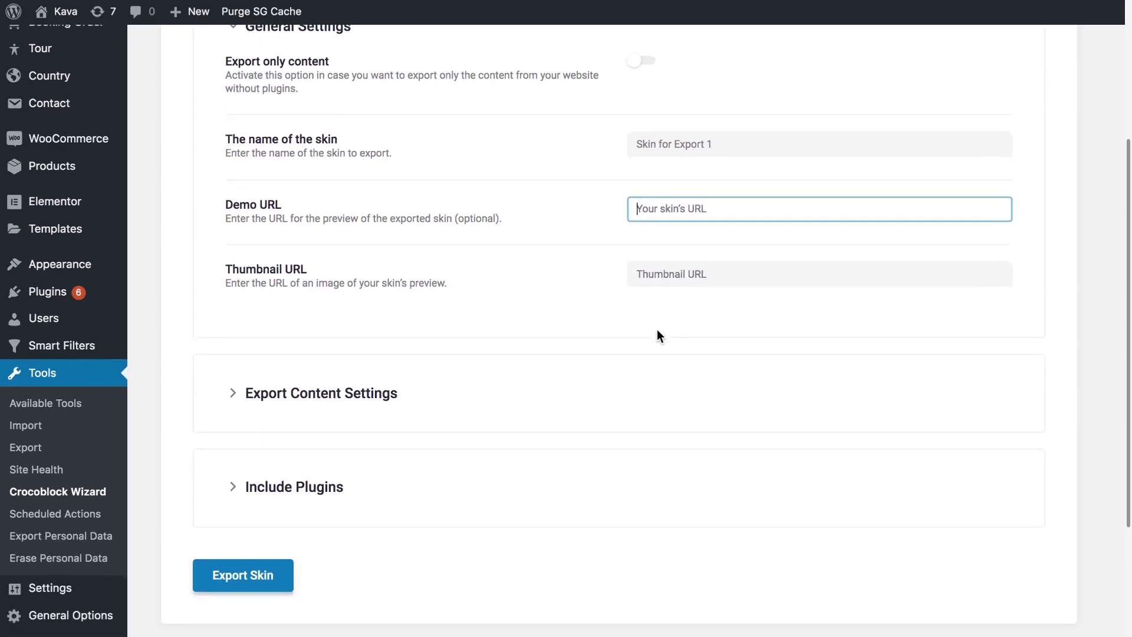
Step: Expand Export Content Settings and clear the selected description text
left_click(339, 391)
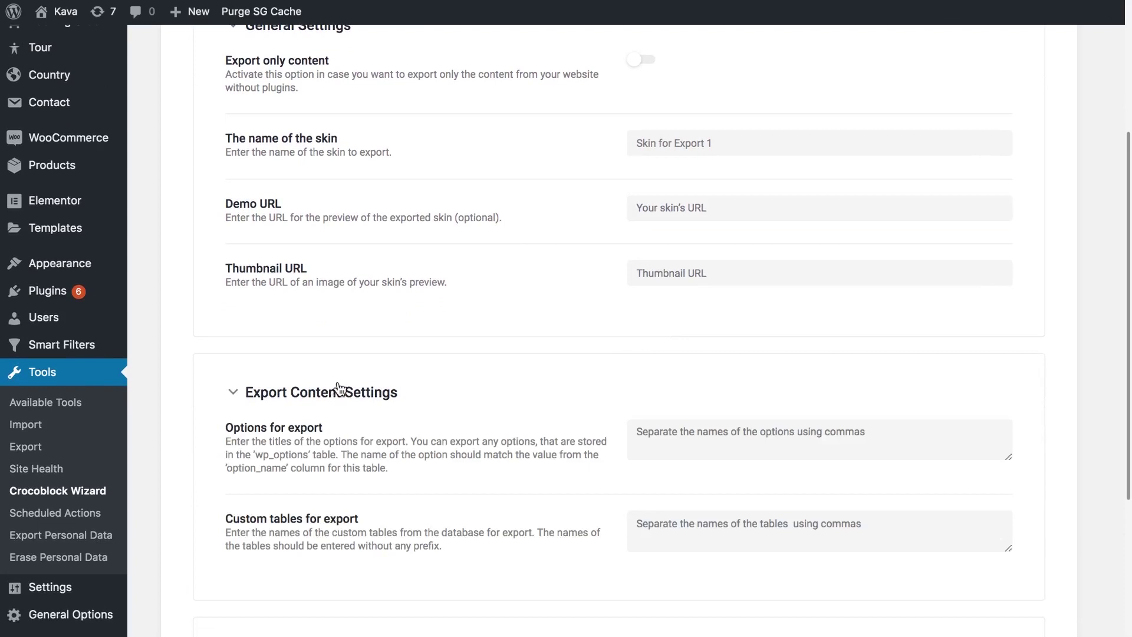
scroll(575, 373, "down", 4)
scroll(576, 372, "down", 3)
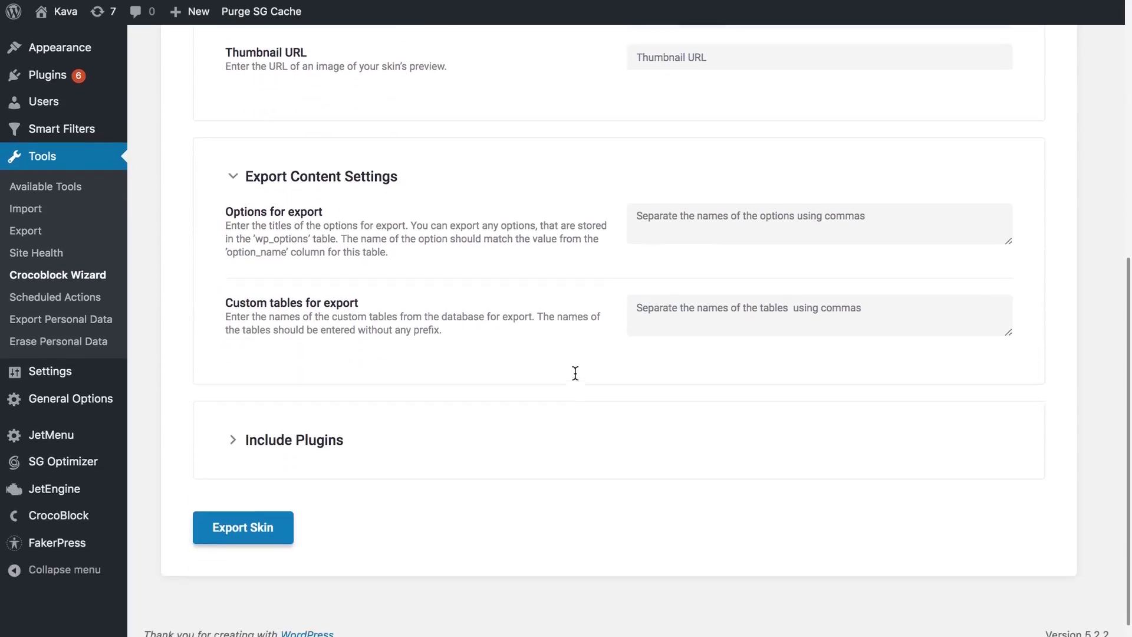
left_click_drag(411, 222, 342, 238)
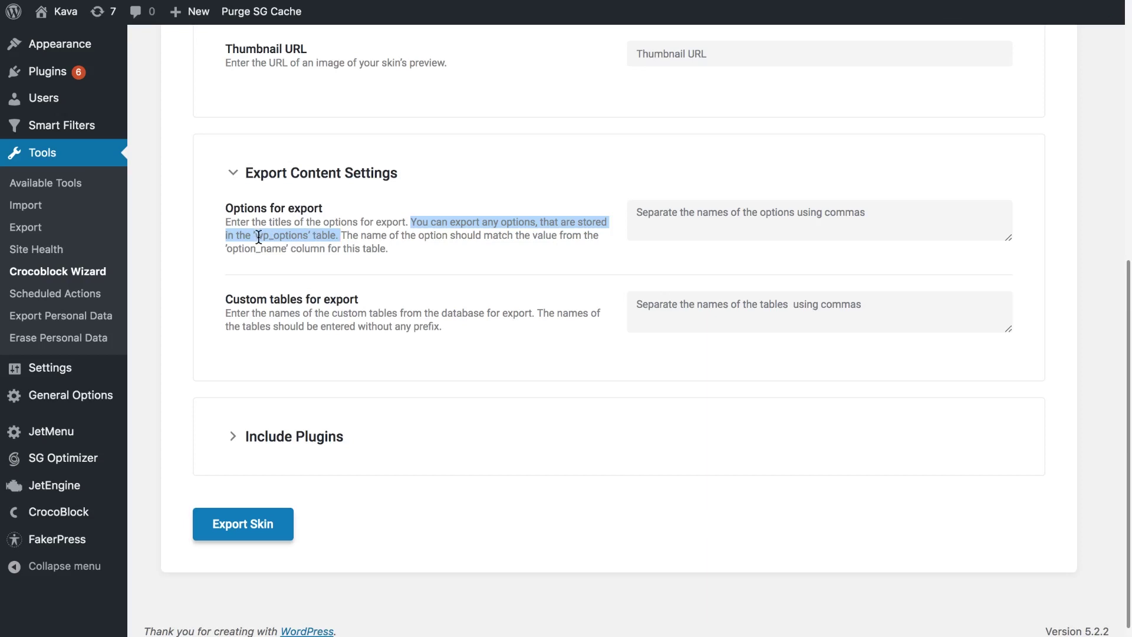
left_click(393, 248)
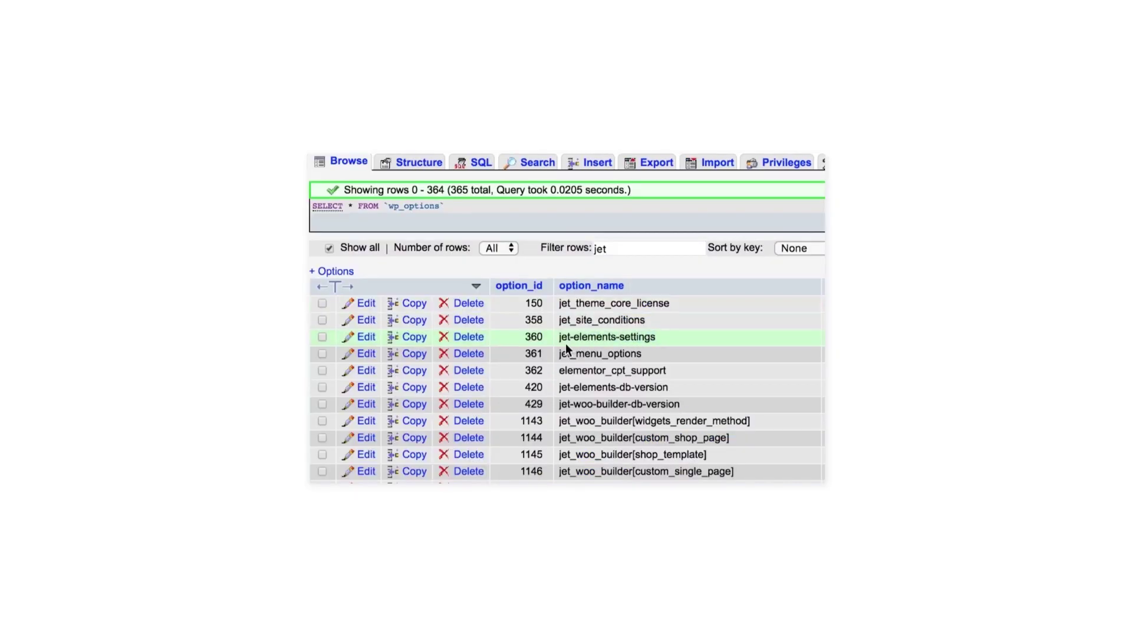
Step: Set Options for export to jet-elements-settings, jet_menu_options
left_click_drag(655, 337, 558, 339)
key("ctrl+c")
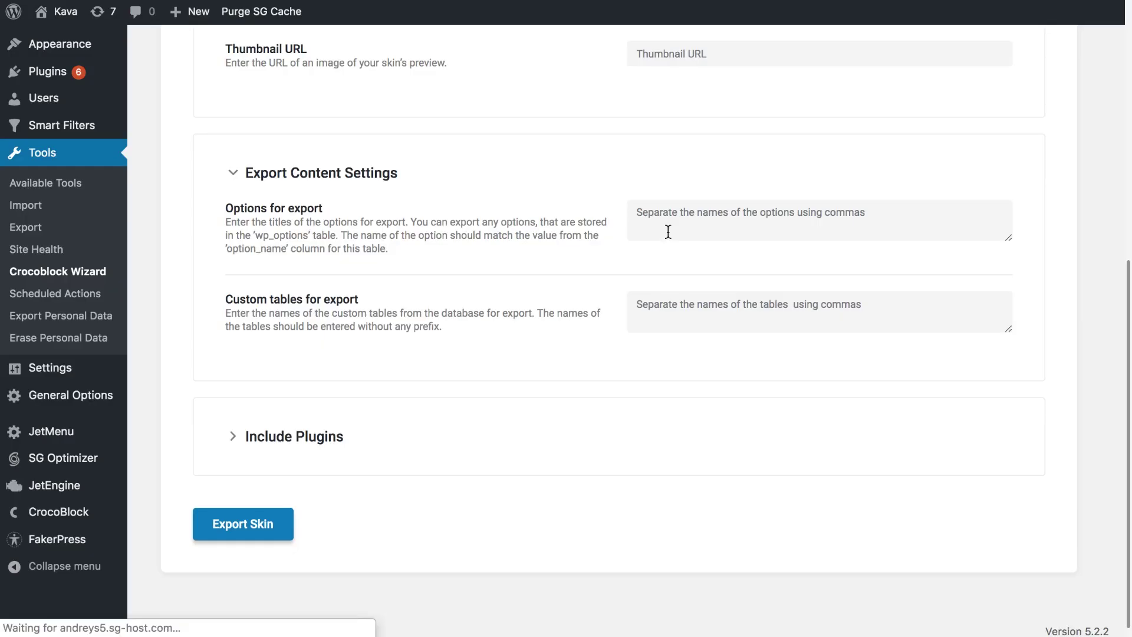
left_click(667, 230)
key("ctrl+v")
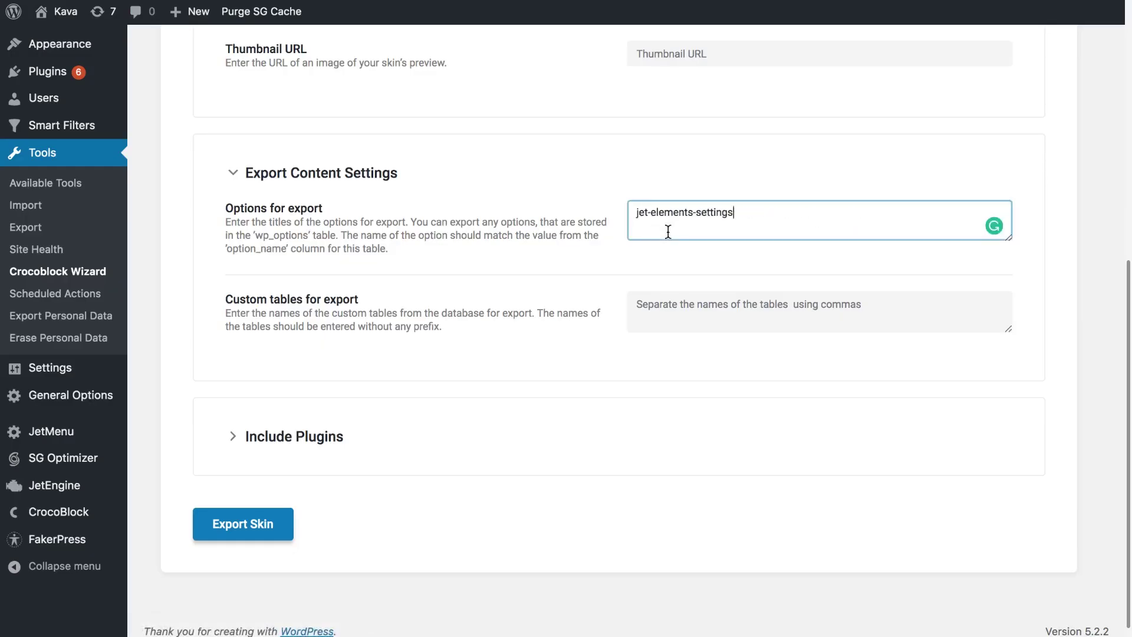
type(", jet_menu_options")
Step: Set Custom tables for export to jet_post_types, jet_taxonomies
left_click(663, 308)
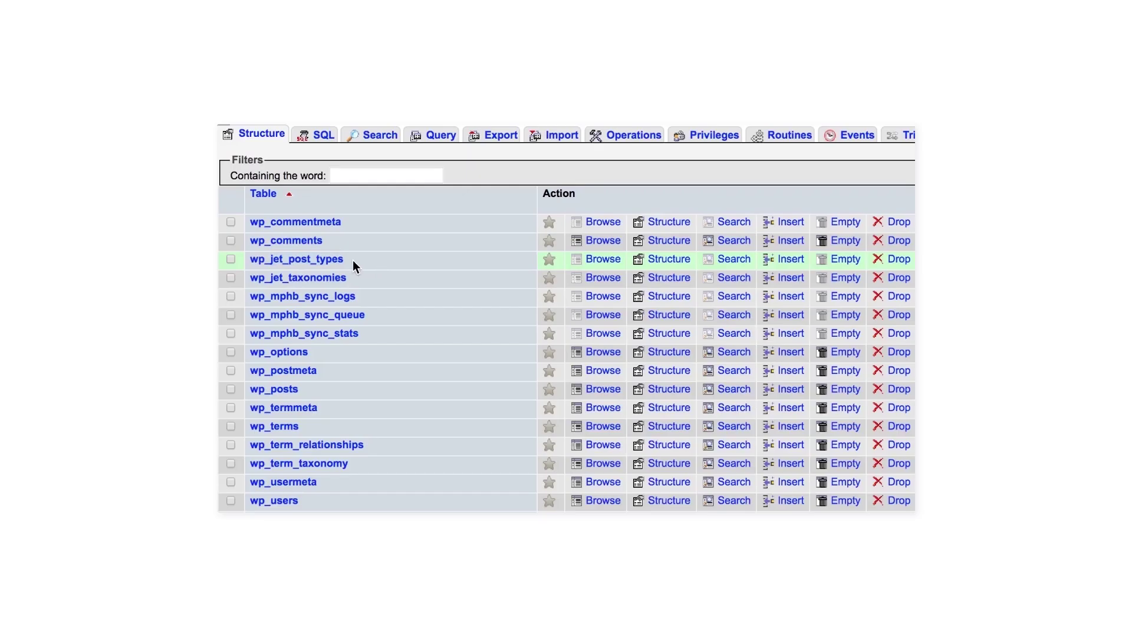
left_click_drag(348, 260, 249, 258)
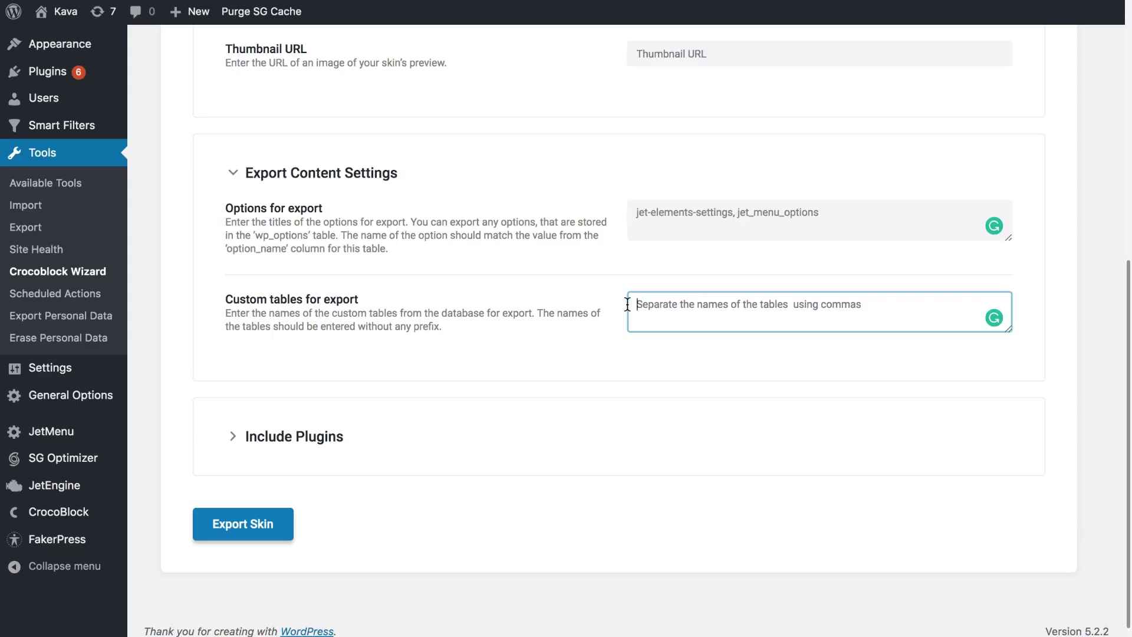
type("jet_post_types")
type(",")
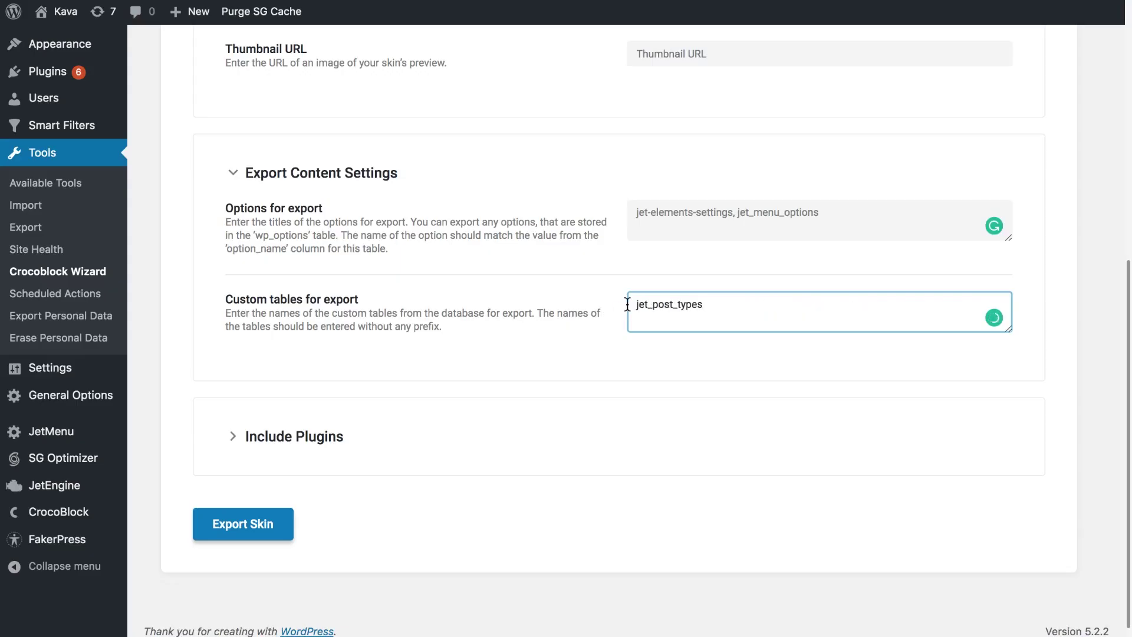
type(" jet_taxonomies")
scroll(533, 313, "down", 1)
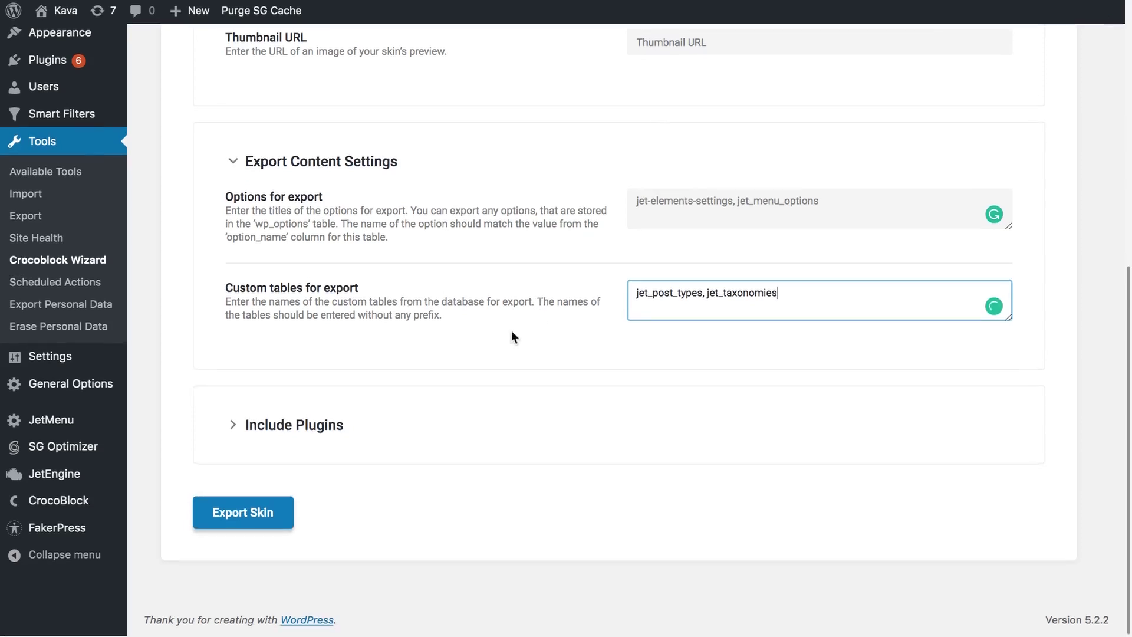
Step: Include Contact Form 7, sourced from the WordPress plugins repository
left_click(371, 438)
scroll(429, 406, "down", 4)
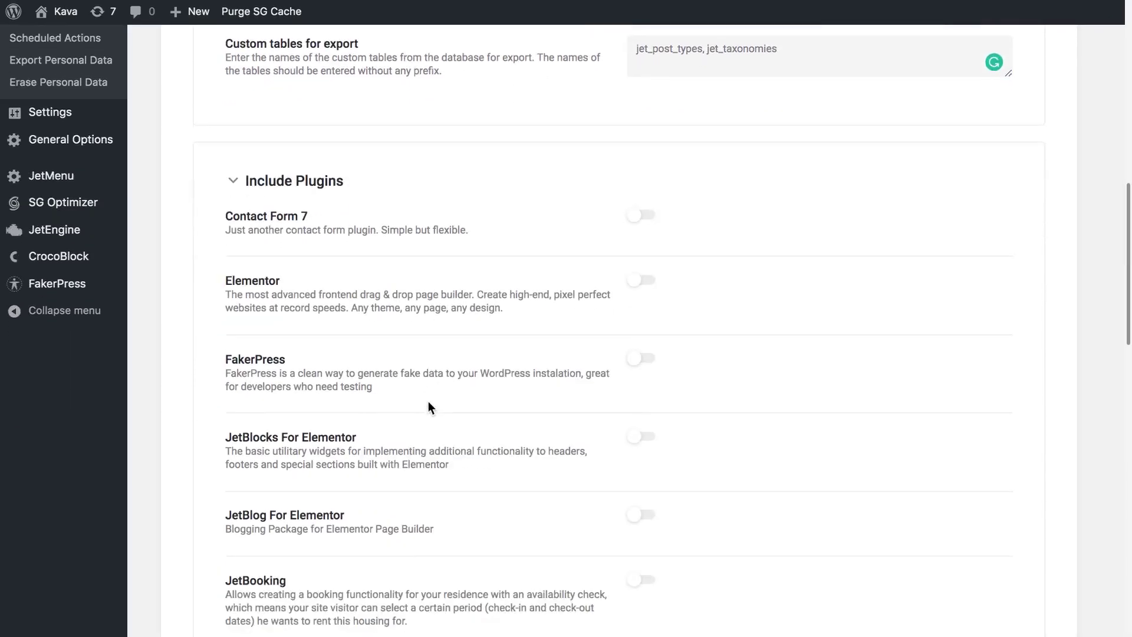
scroll(429, 406, "down", 2)
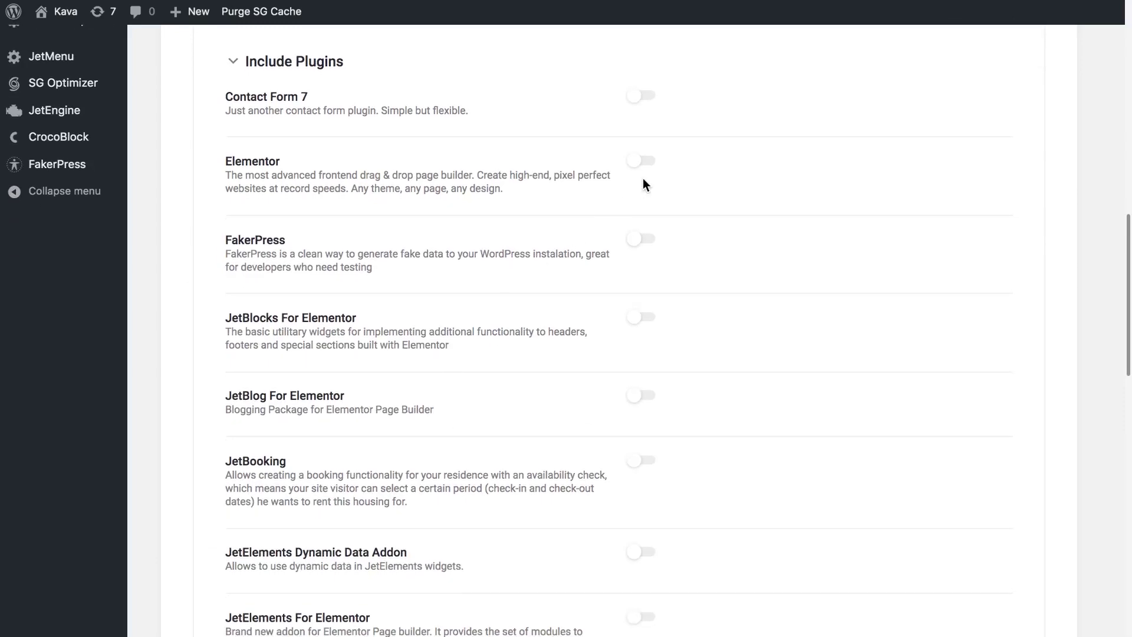
scroll(585, 104, "down", 3)
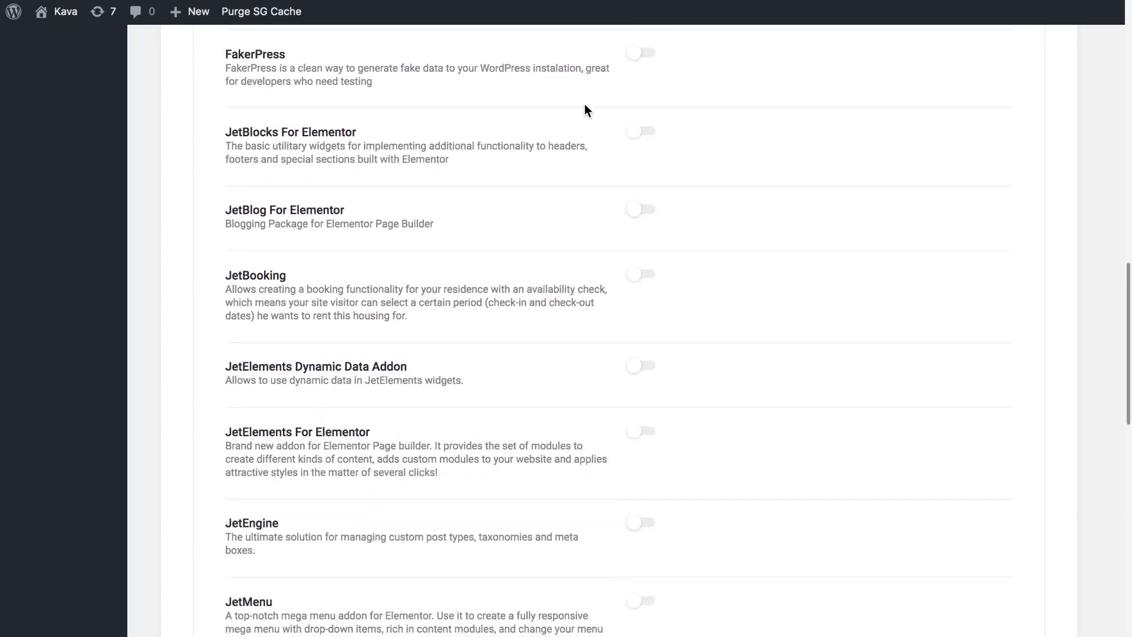
scroll(585, 104, "up", 2)
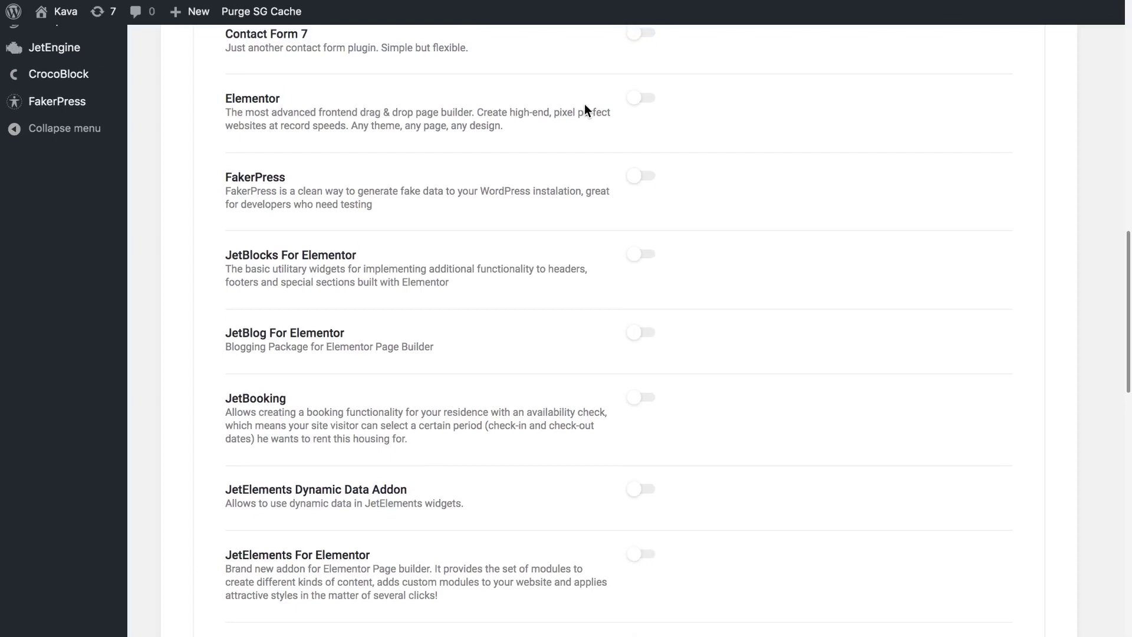
scroll(585, 103, "up", 1)
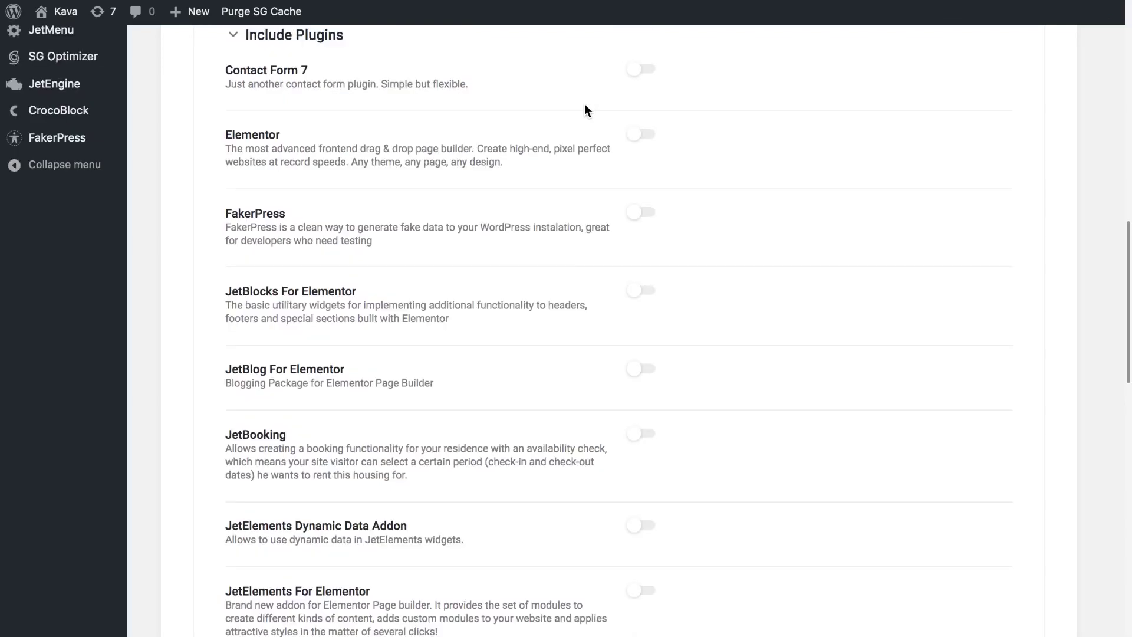
left_click(639, 70)
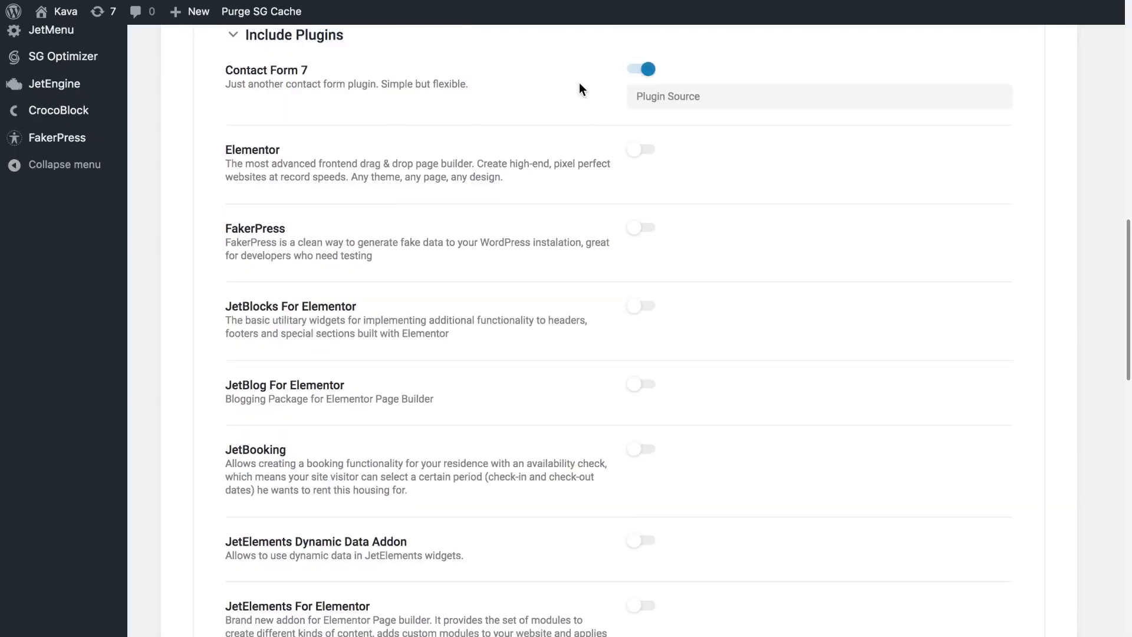
left_click(714, 98)
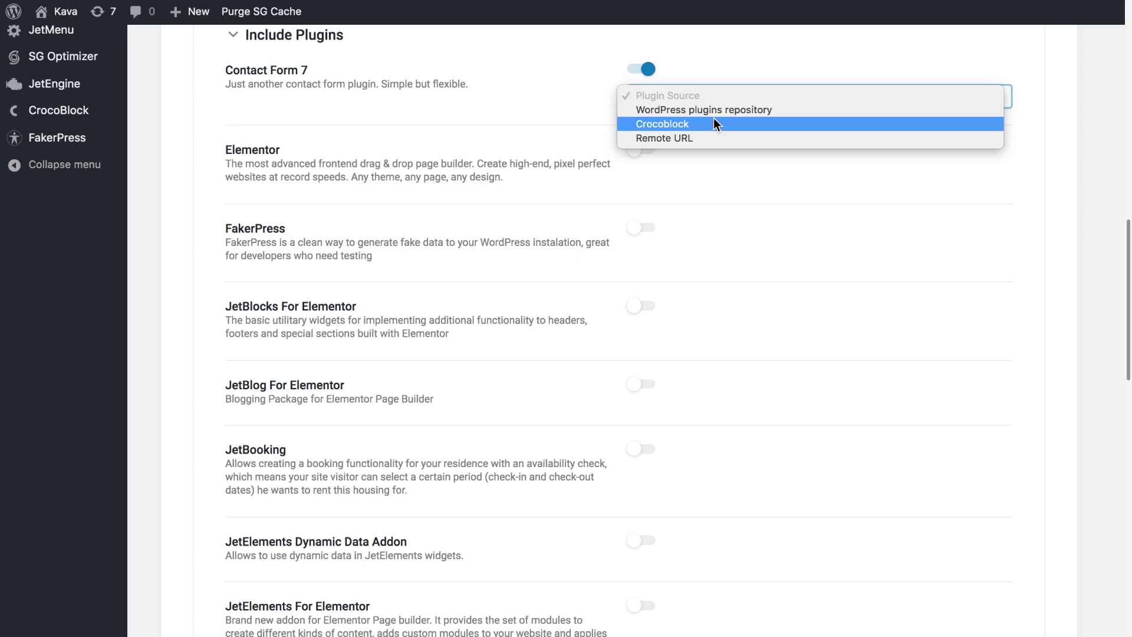
left_click(778, 112)
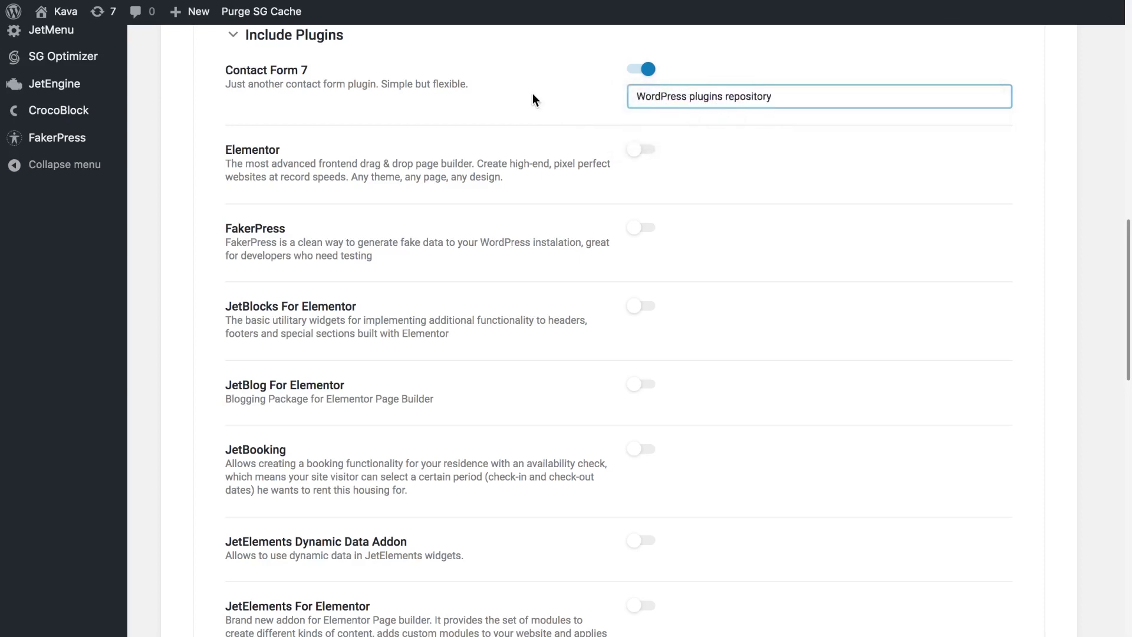
Step: Include Elementor, sourced from the WordPress plugins repository
scroll(533, 96, "up", 2)
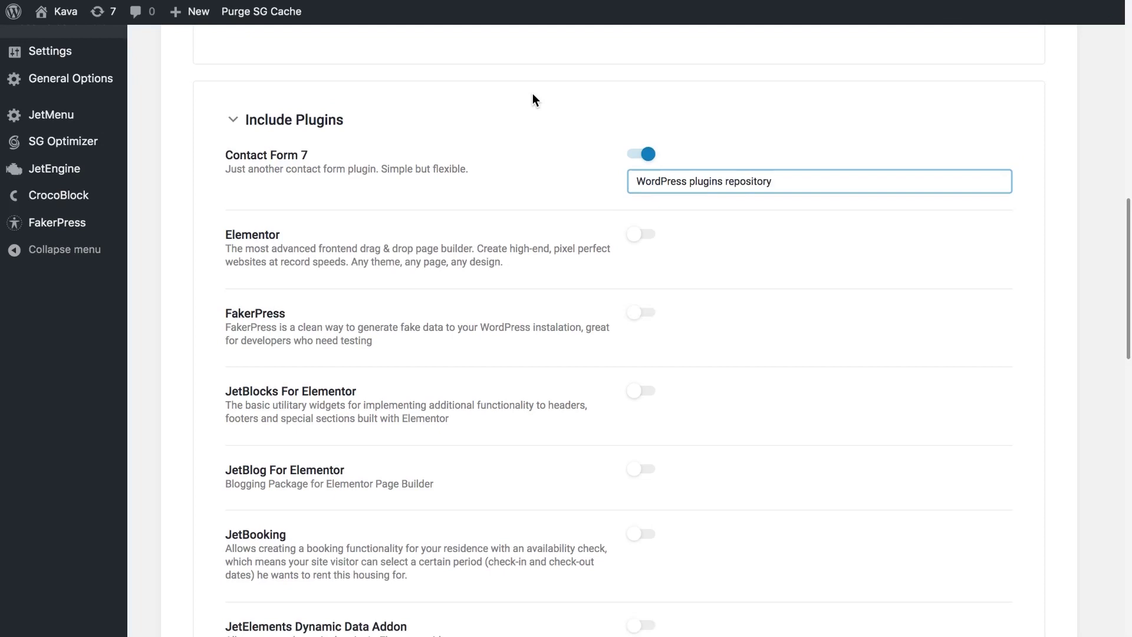
scroll(533, 96, "down", 2)
left_click(643, 142)
left_click(678, 168)
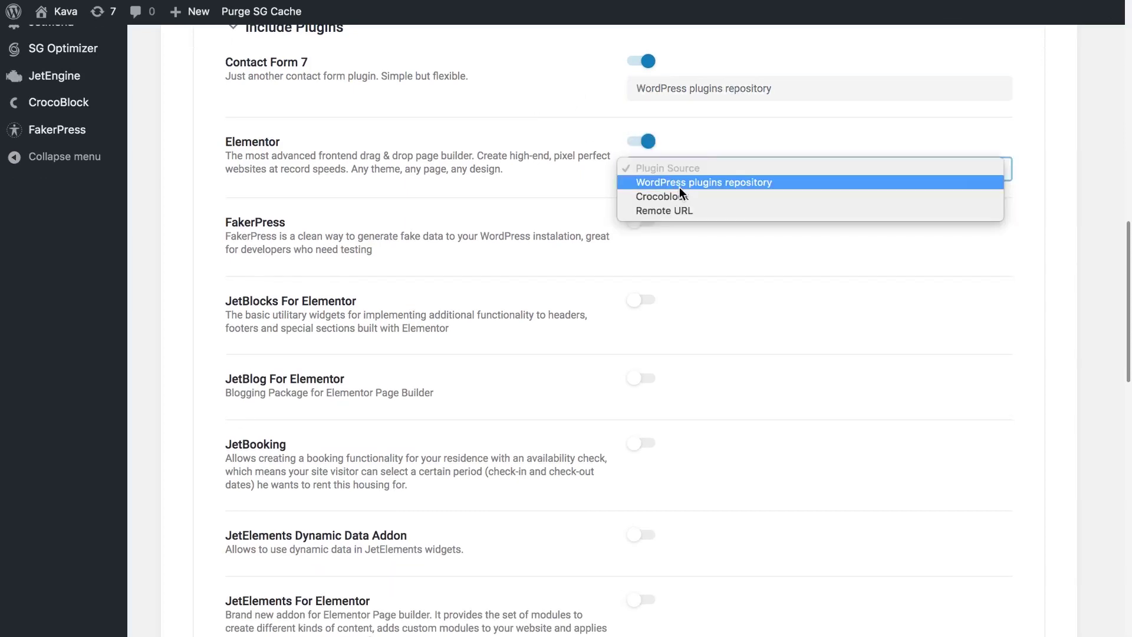
left_click(679, 184)
scroll(573, 282, "down", 2)
Step: Include JetBlocks, JetBlog and JetBooking, each sourced from Crocoblock
left_click(643, 207)
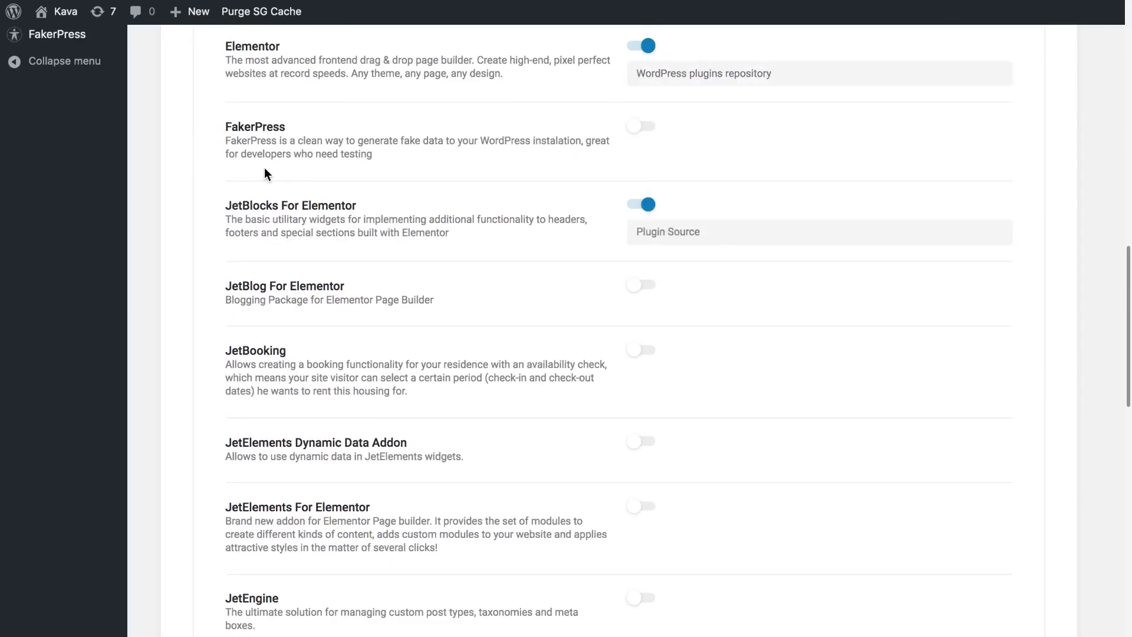
left_click(678, 232)
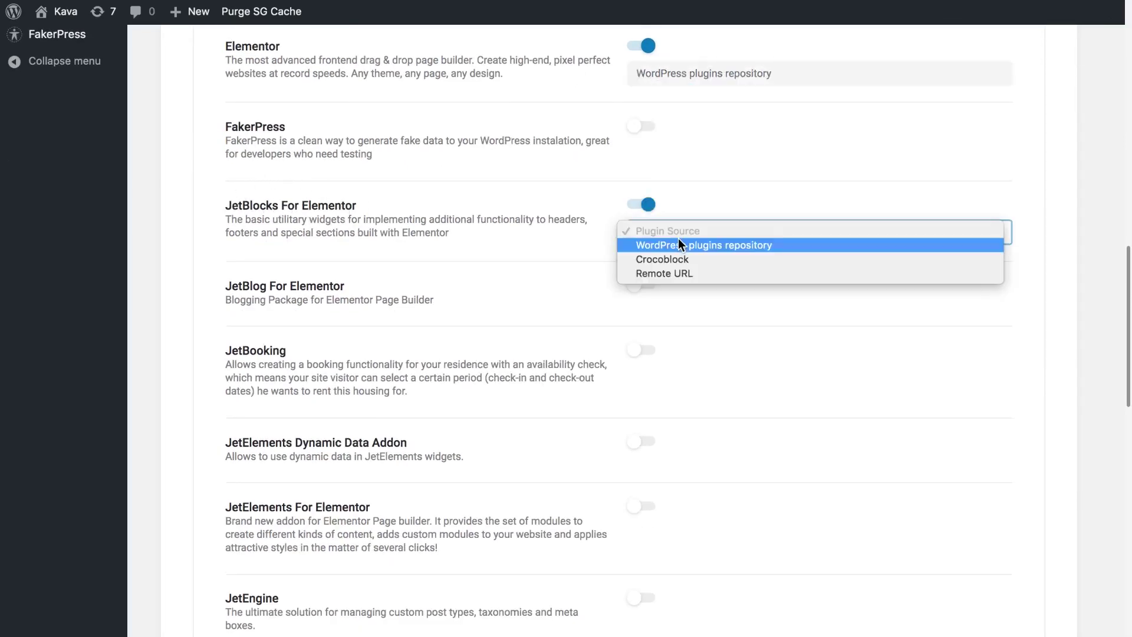
left_click(708, 260)
left_click(642, 285)
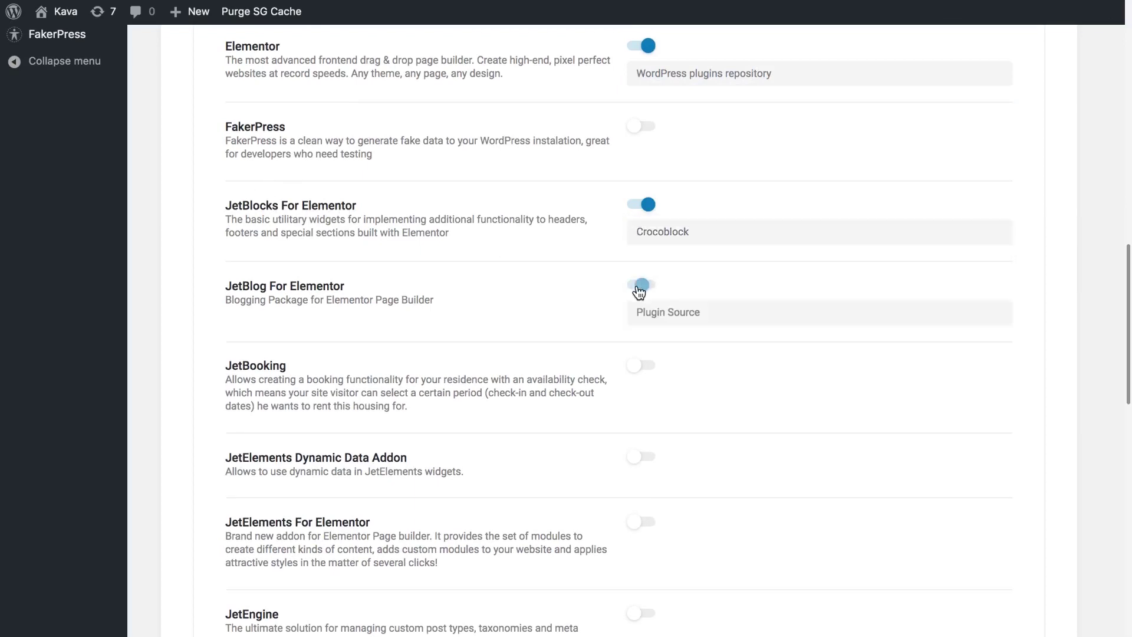
left_click(678, 311)
left_click(678, 339)
scroll(566, 309, "down", 3)
left_click(642, 277)
left_click(678, 305)
left_click(677, 333)
Step: Include JetElements Dynamic Data Addon and JetElements For Elementor from Crocoblock, plus JetEngine
scroll(642, 295, "down", 2)
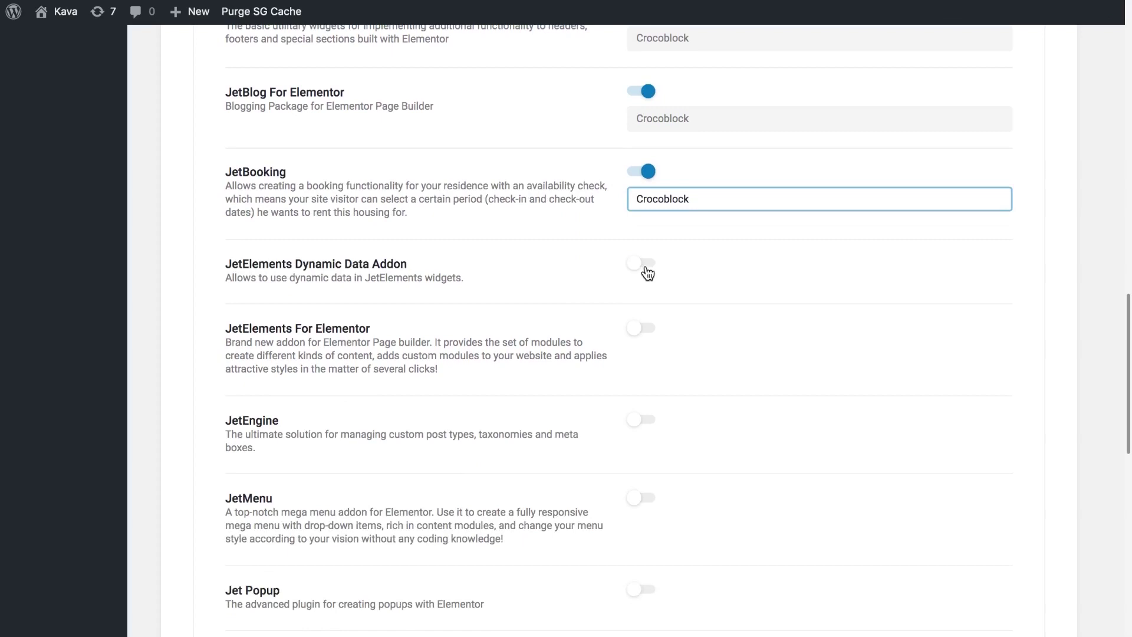
left_click(642, 270)
left_click(678, 291)
scroll(568, 303, "down", 3)
left_click(641, 179)
left_click(656, 204)
left_click(660, 235)
left_click(652, 274)
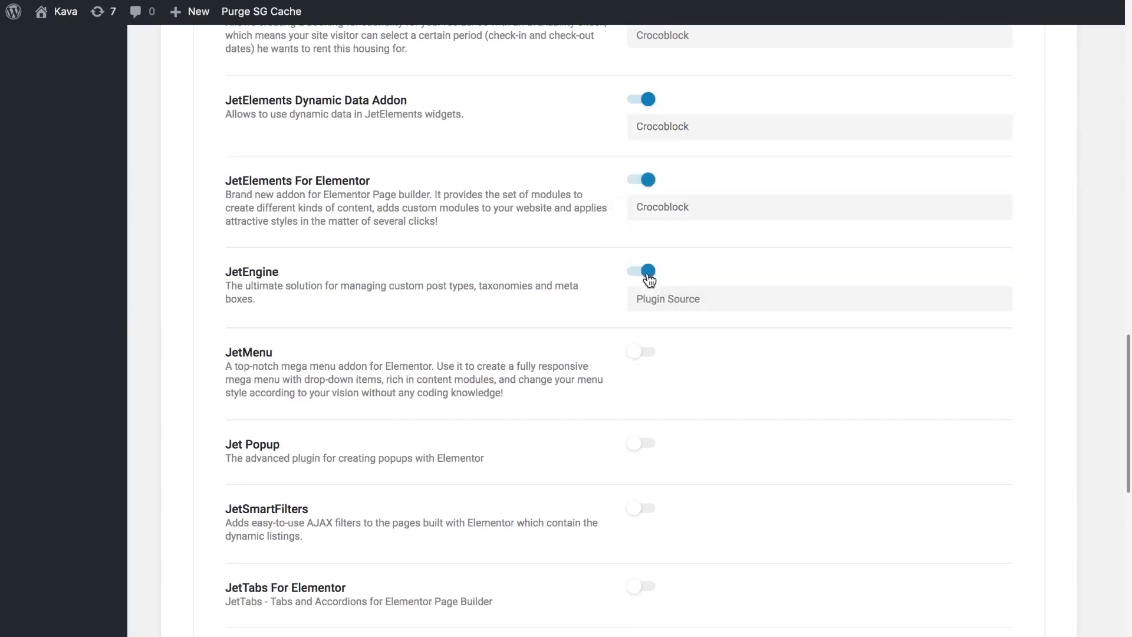
left_click(670, 298)
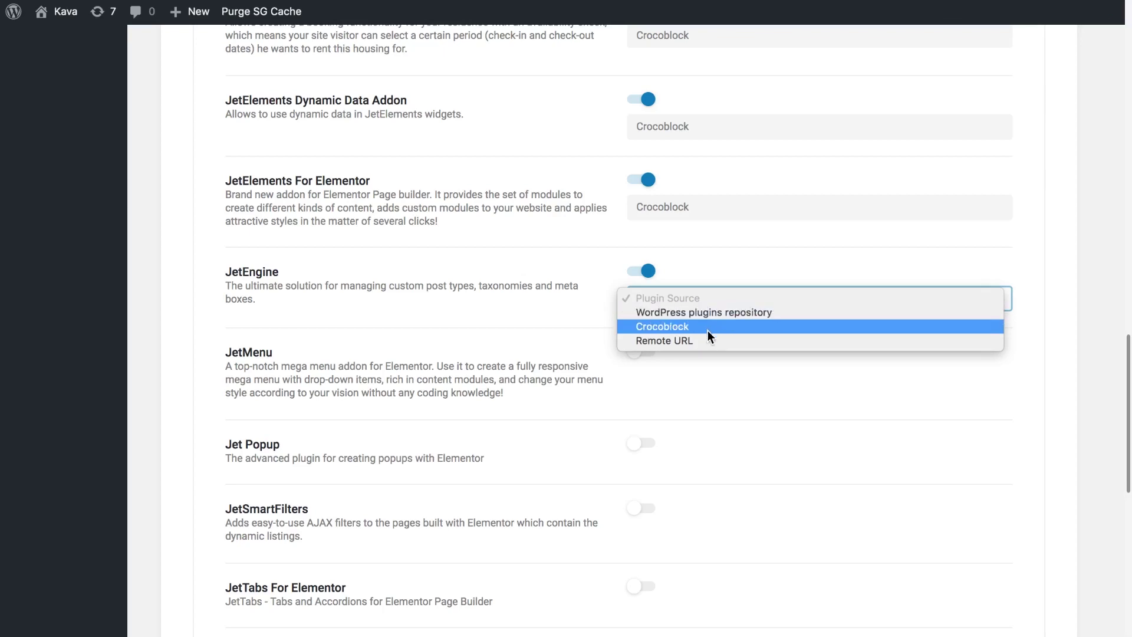
Step: Set JetEngine's plugin source to Remote URL and select its ZIP URL field
left_click(691, 341)
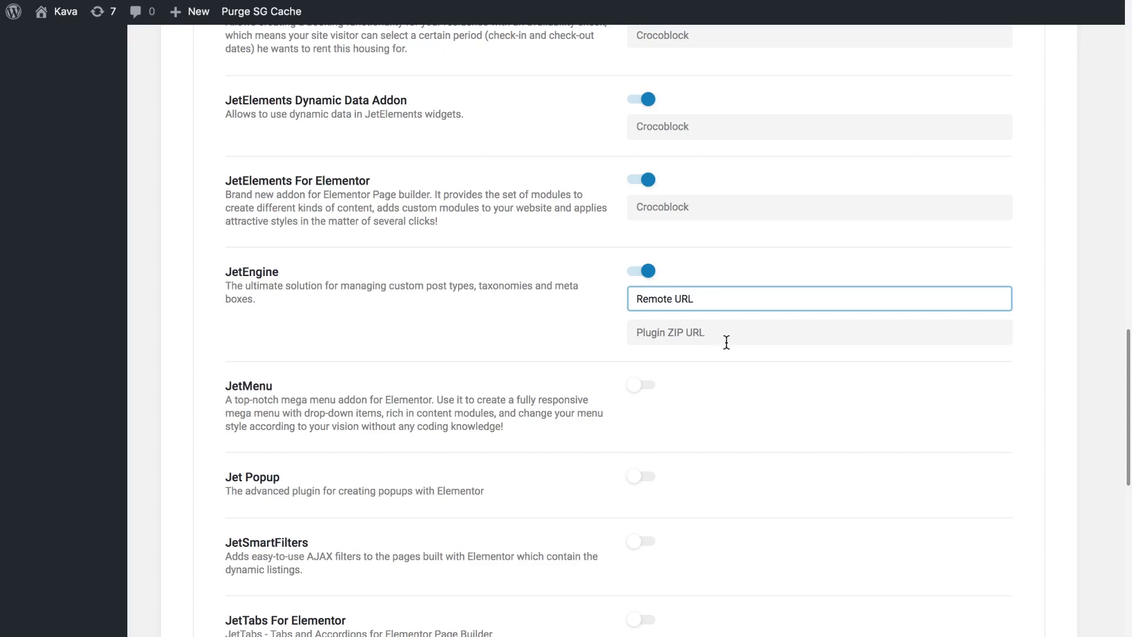
left_click(731, 336)
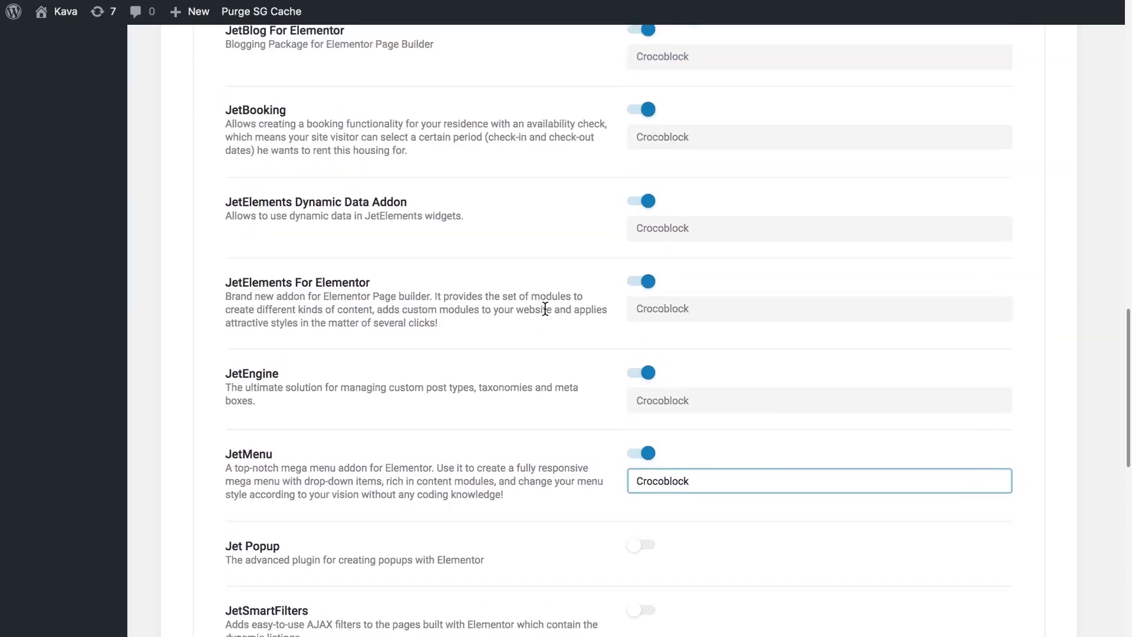
Step: Export the skin with the chosen plugins as skin-for-export-1.zip
scroll(545, 312, "down", 10)
scroll(545, 314, "down", 2)
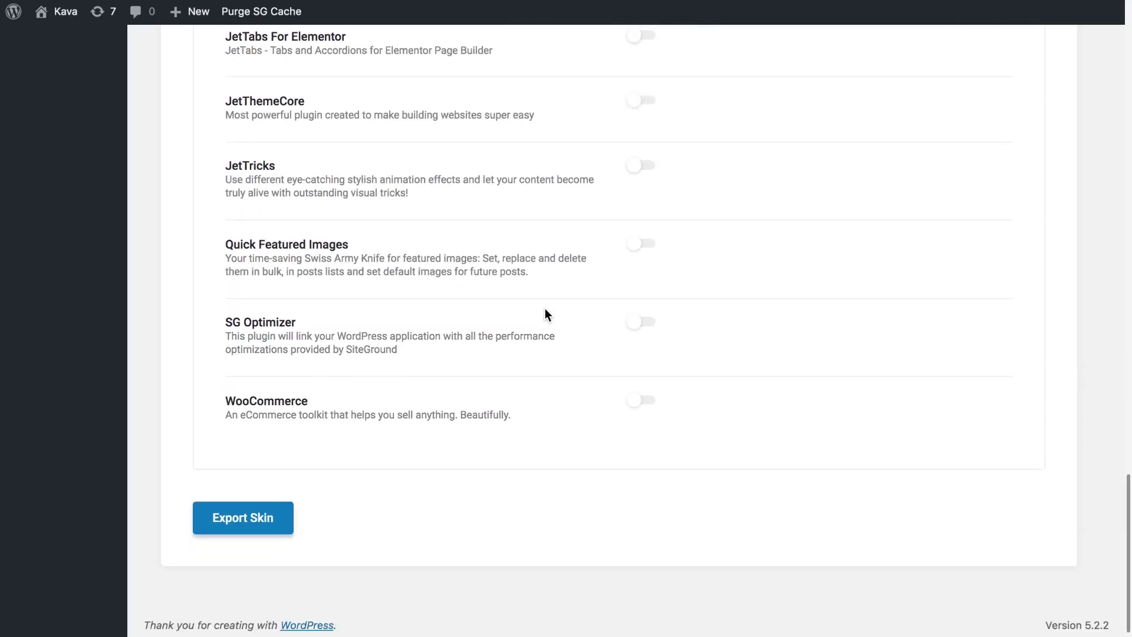
left_click(261, 518)
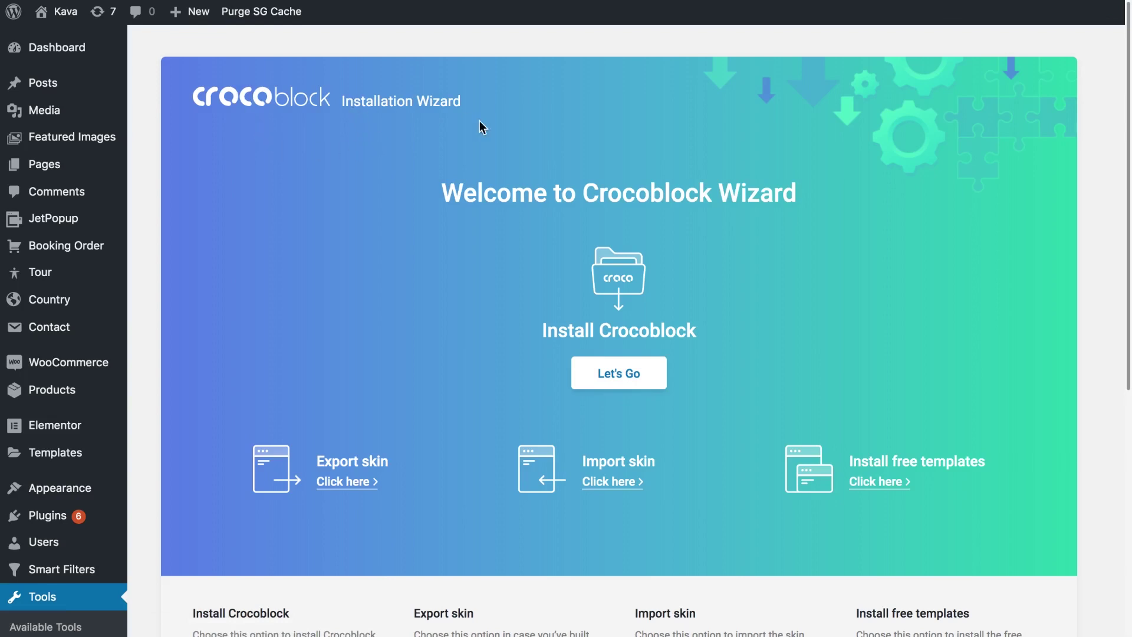
Step: Upload skin-for-export-1.zip under Import skin and start the installation
left_click(597, 487)
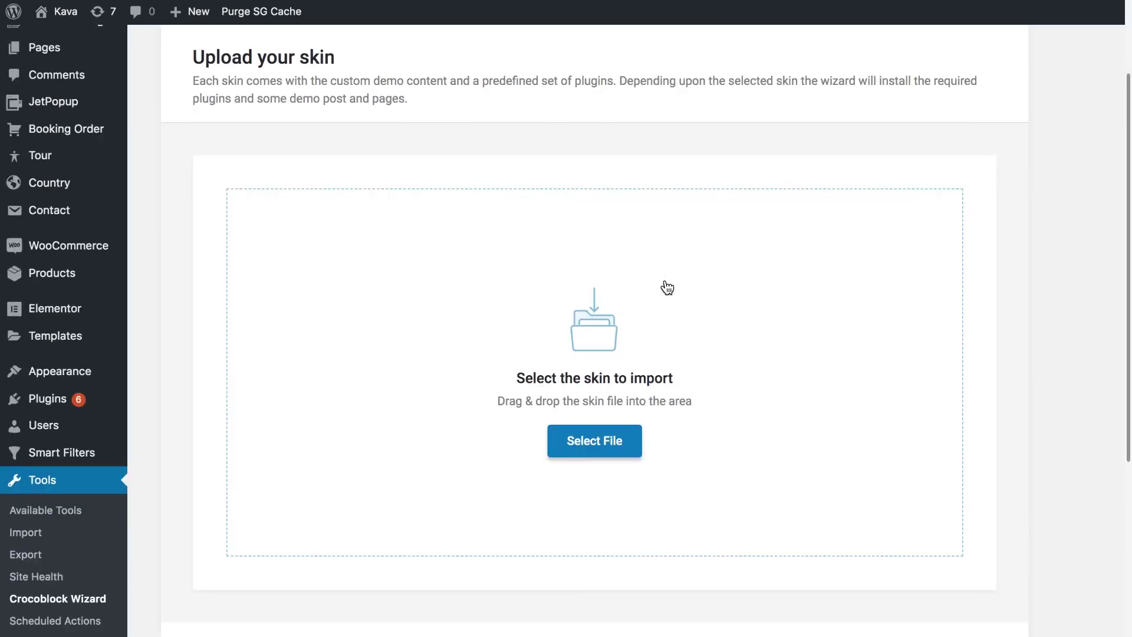
left_click_drag(667, 288, 439, 383)
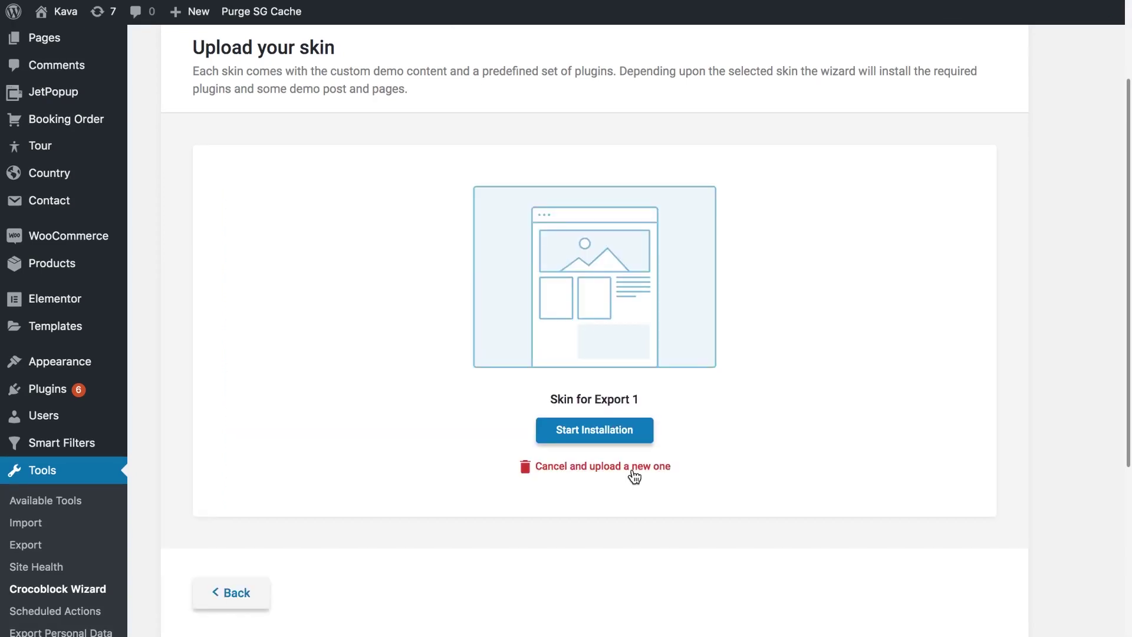
left_click(608, 435)
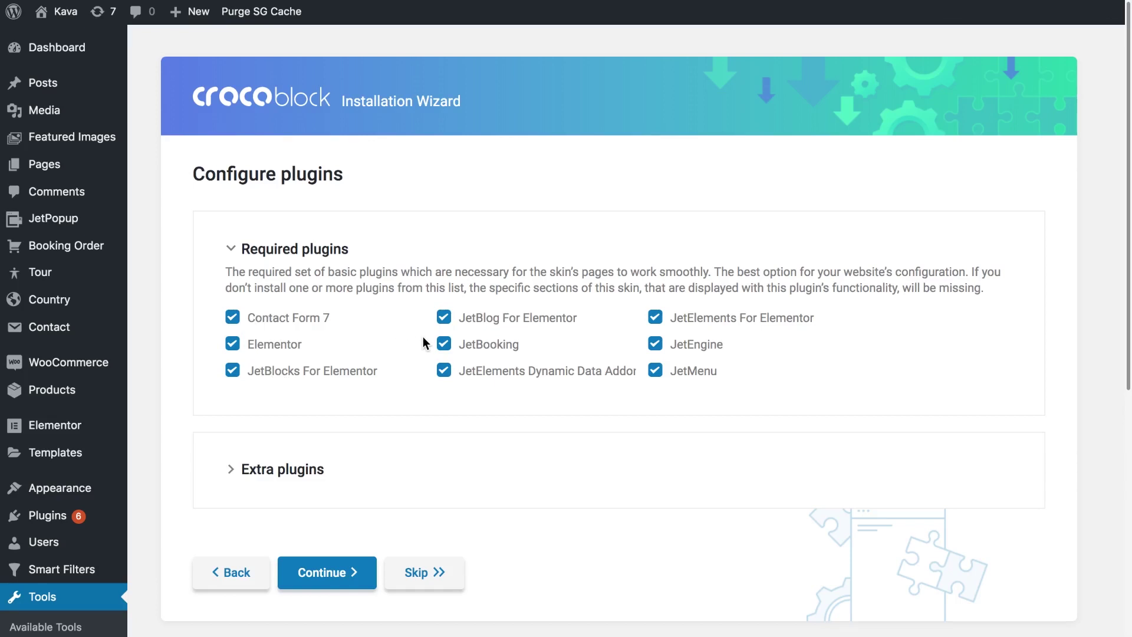
Step: Uncheck then recheck JetBooking and JetElements Dynamic Data Addon, keeping all required plugins selected
left_click(449, 344)
left_click(446, 374)
left_click(445, 372)
left_click(445, 345)
Step: Add JetPopup and JetTricks For Elementor as extra plugins and install them
left_click(297, 469)
scroll(412, 406, "down", 3)
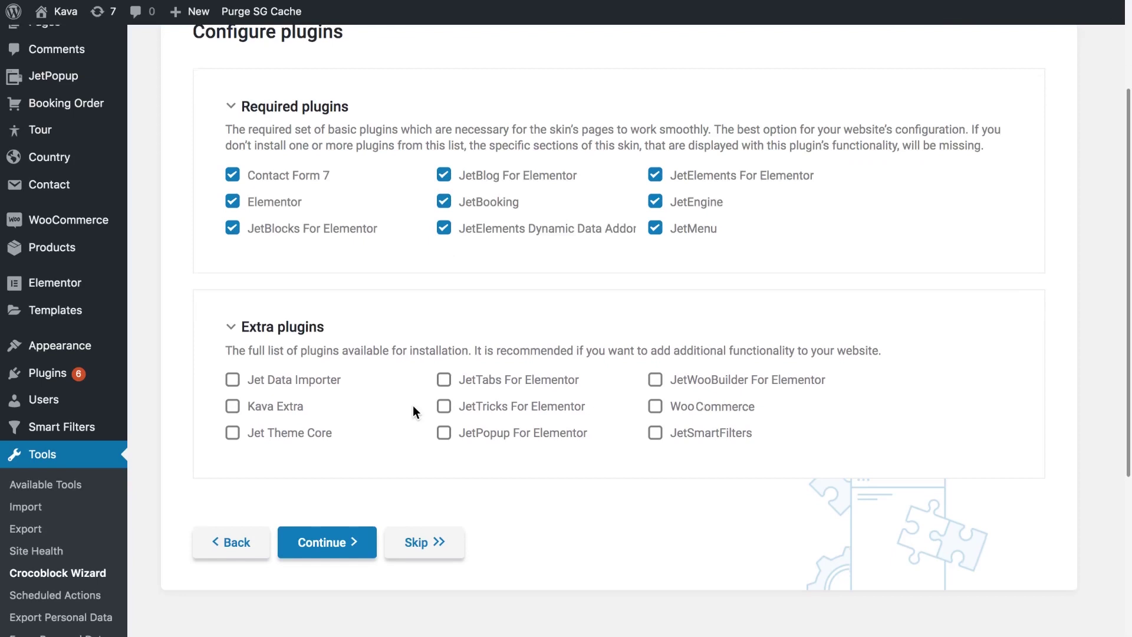
scroll(413, 406, "down", 1)
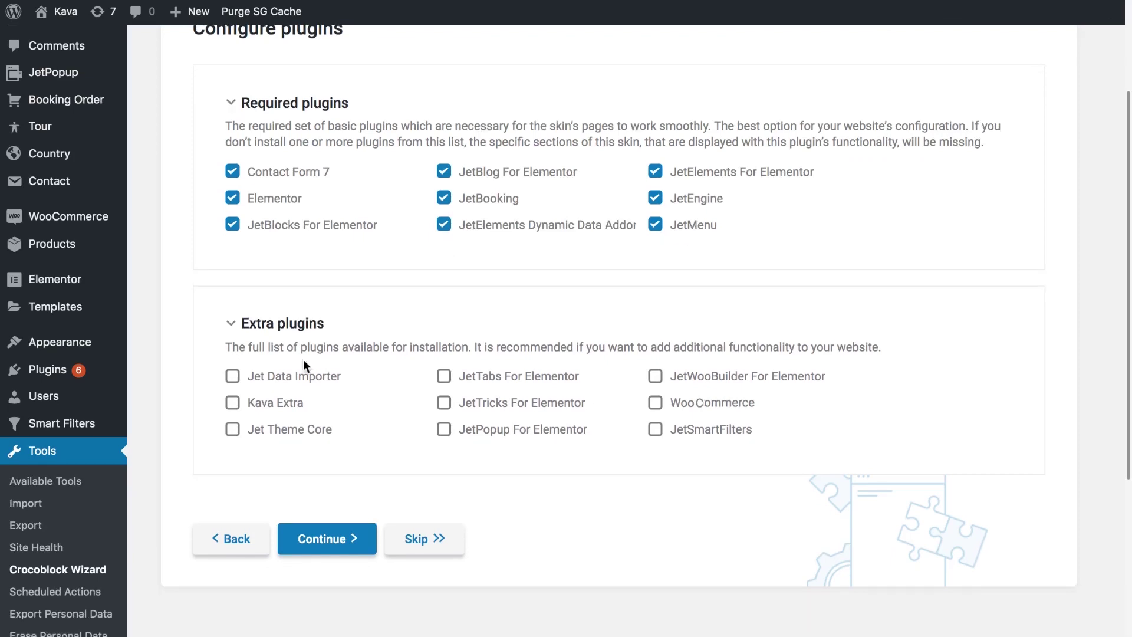
left_click(445, 431)
left_click(446, 404)
scroll(405, 423, "up", 1)
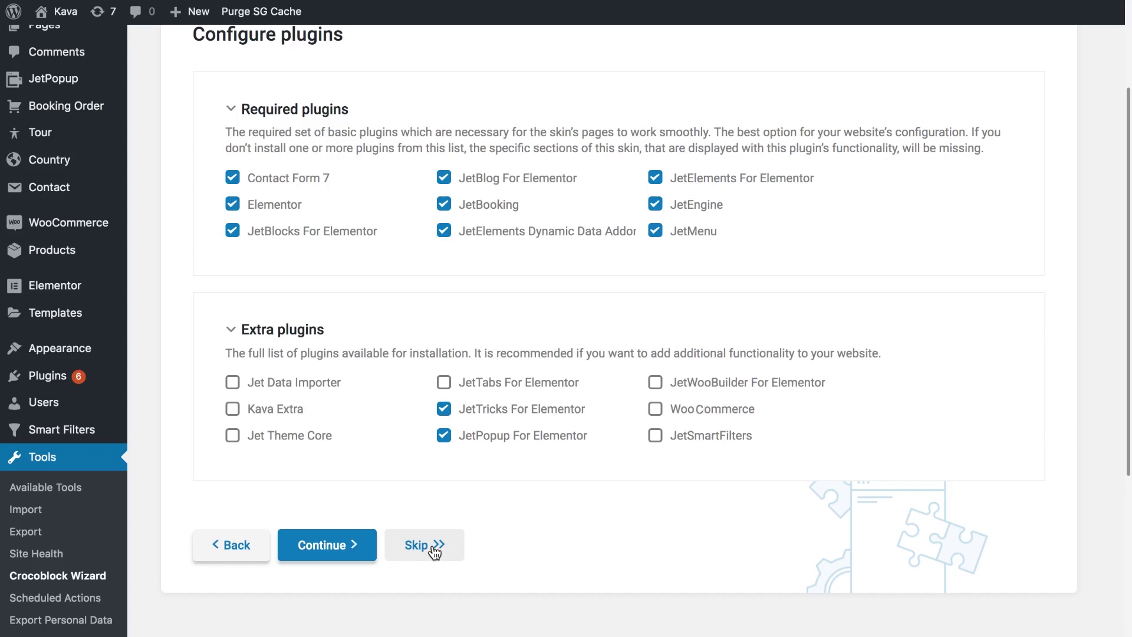
left_click(311, 544)
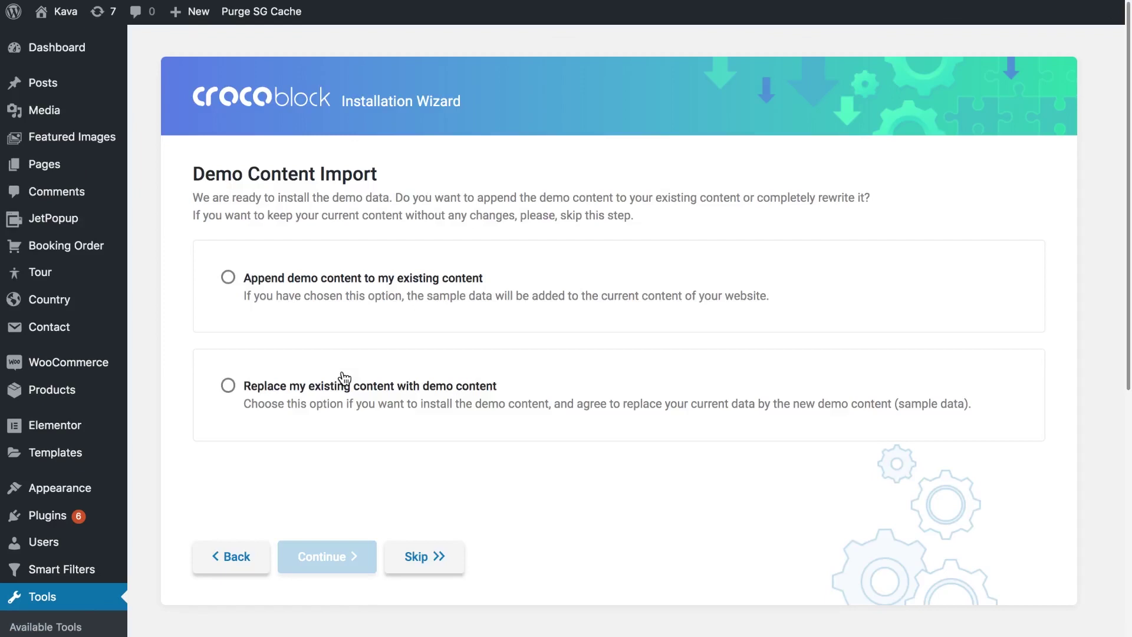
Step: Choose 'Append demo content to my existing content'
left_click(288, 306)
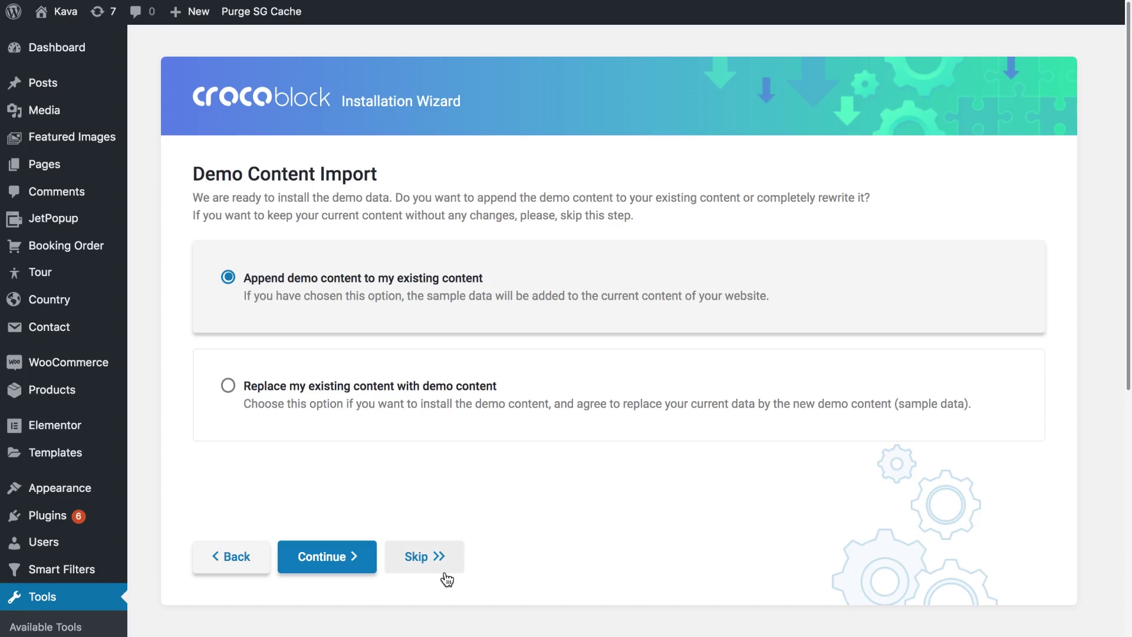
Step: Continue to begin importing the skin's sample data
left_click(360, 561)
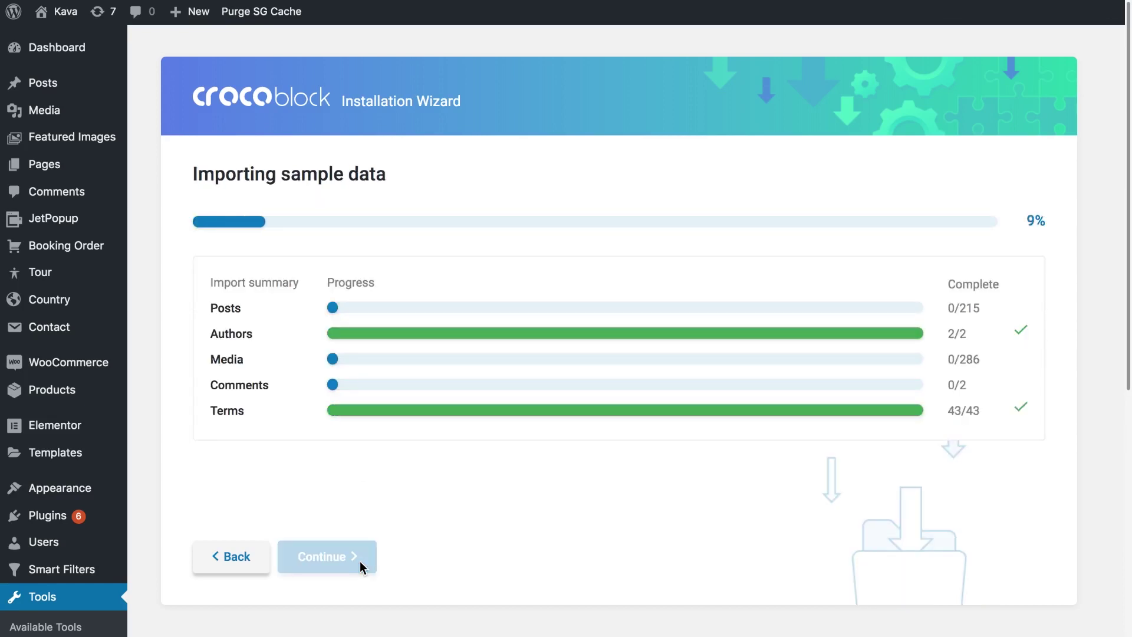